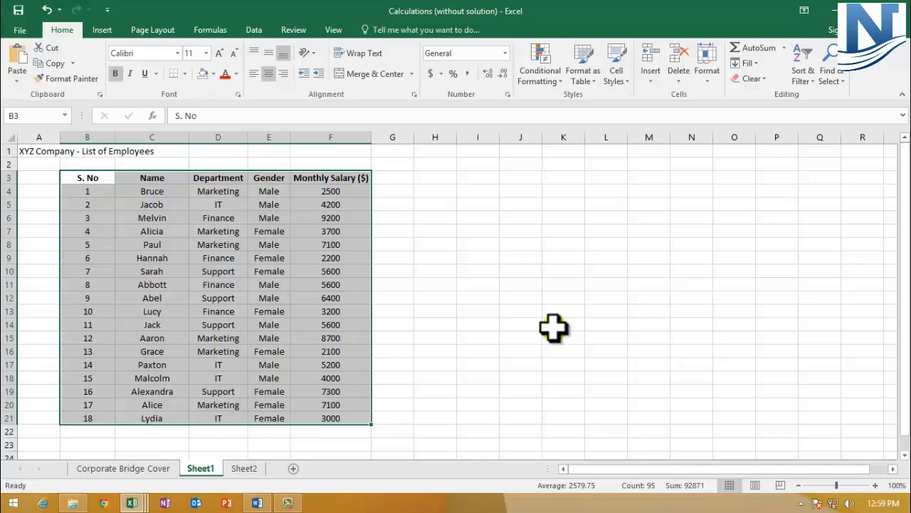
pyautogui.click(509, 299)
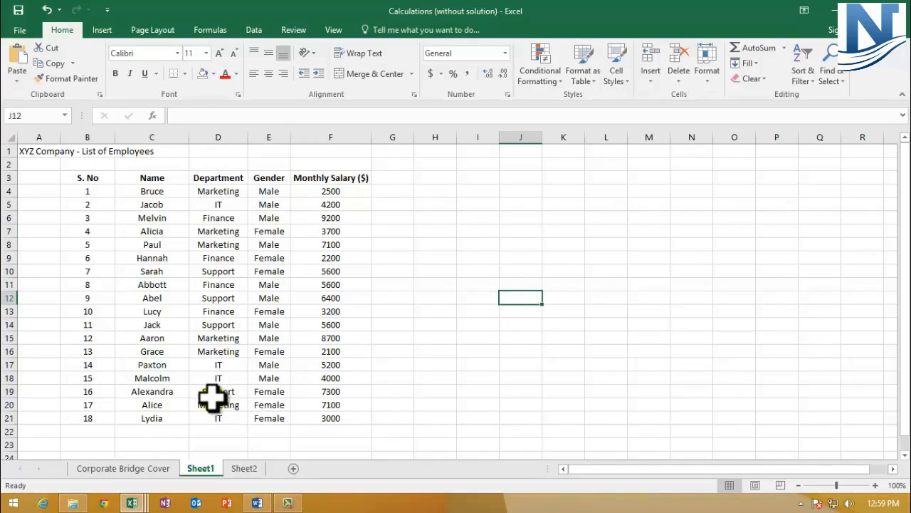
pyautogui.click(165, 137)
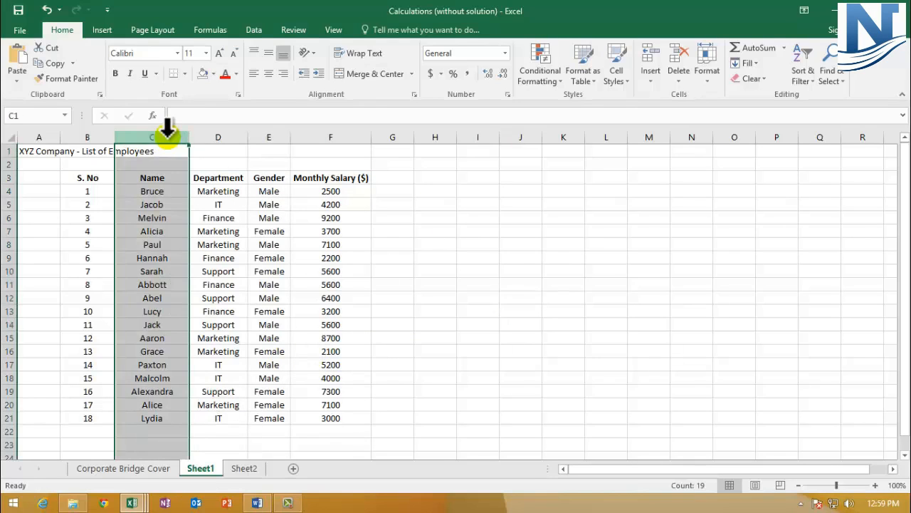
pyautogui.click(219, 133)
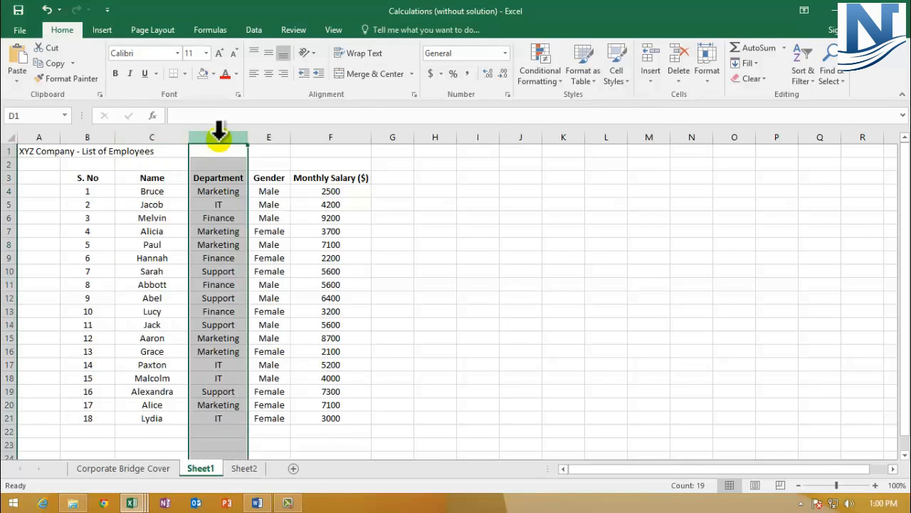
pyautogui.click(267, 135)
pyautogui.click(322, 136)
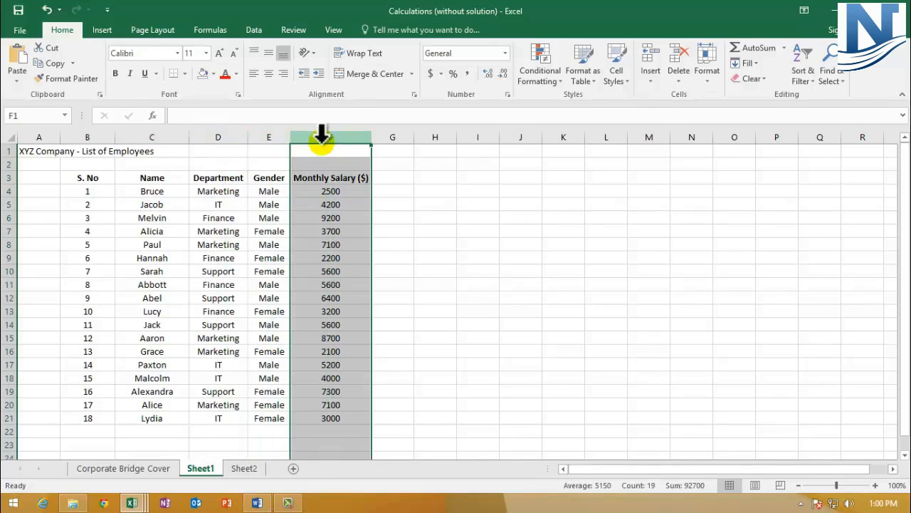
# Add the header "Annual Salary ($)" in cell G3, beside the Monthly Salary ($) column of the employee list
pyautogui.click(399, 178)
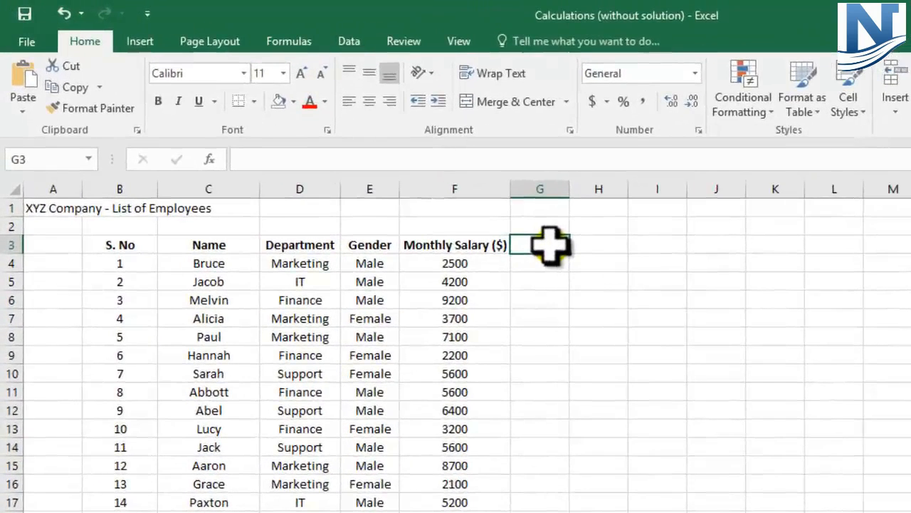
pyautogui.doubleClick(548, 244)
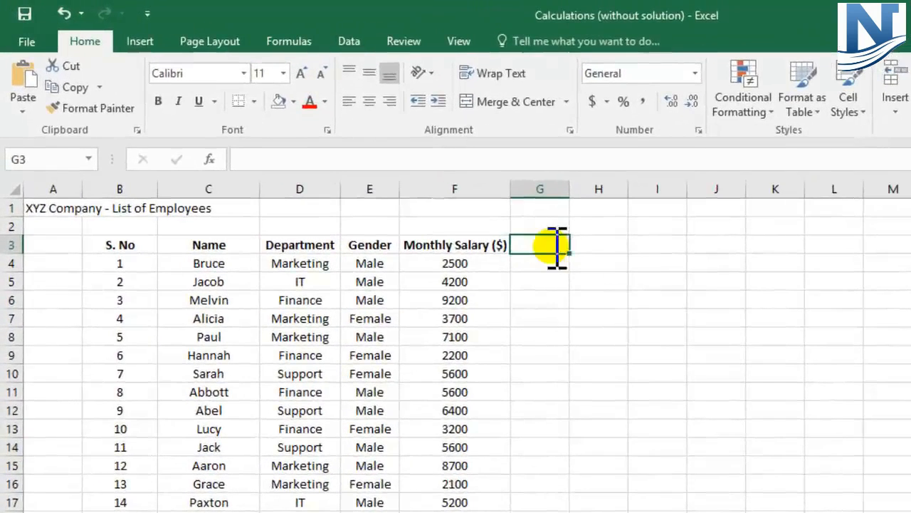
pyautogui.write('Annual Salary')
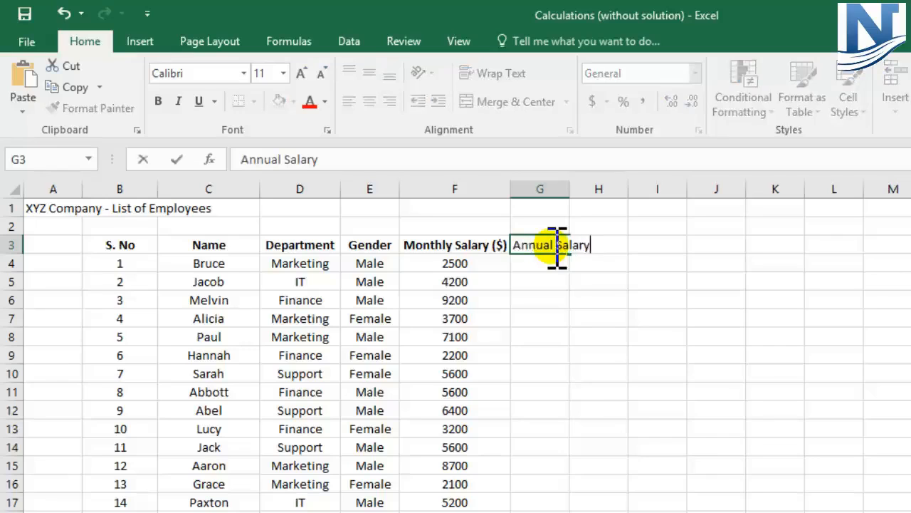
pyautogui.write(' ($)')
pyautogui.click(545, 307)
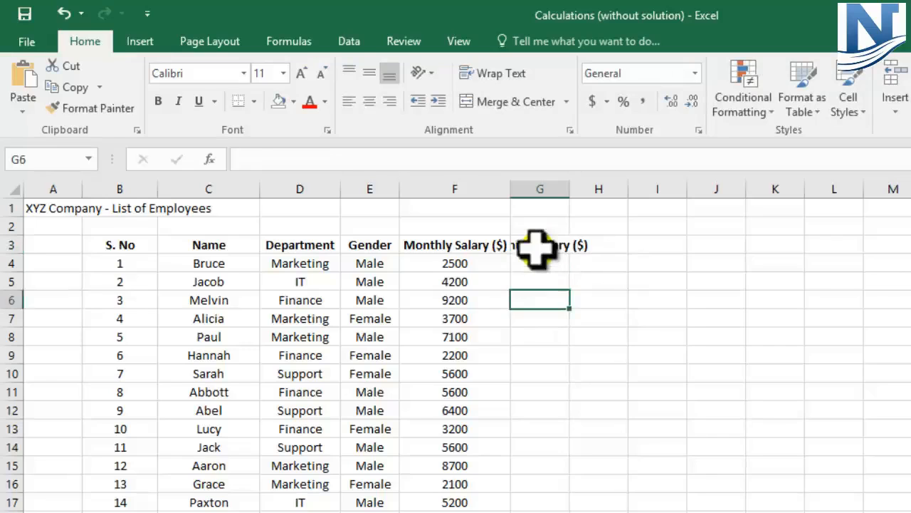
# Autofit the width of column G to the Annual Salary ($) header
pyautogui.click(533, 244)
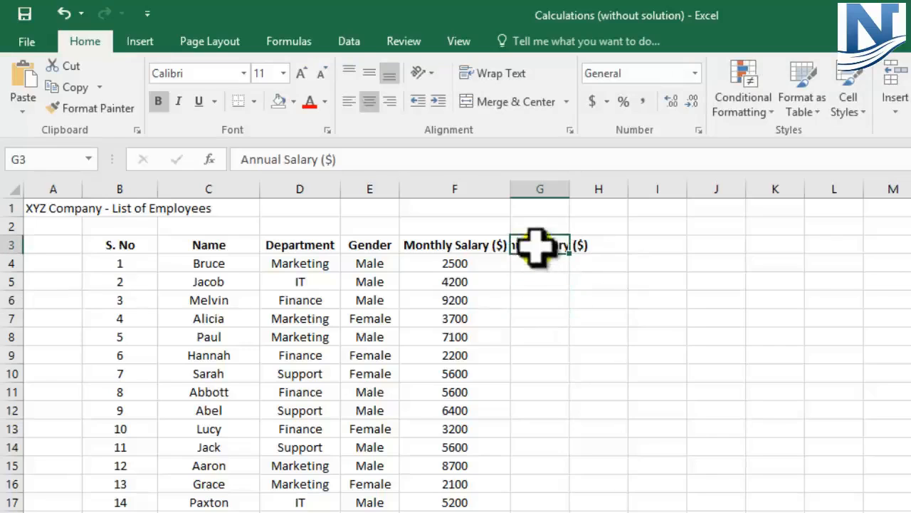
pyautogui.doubleClick(569, 189)
pyautogui.click(639, 300)
pyautogui.click(569, 246)
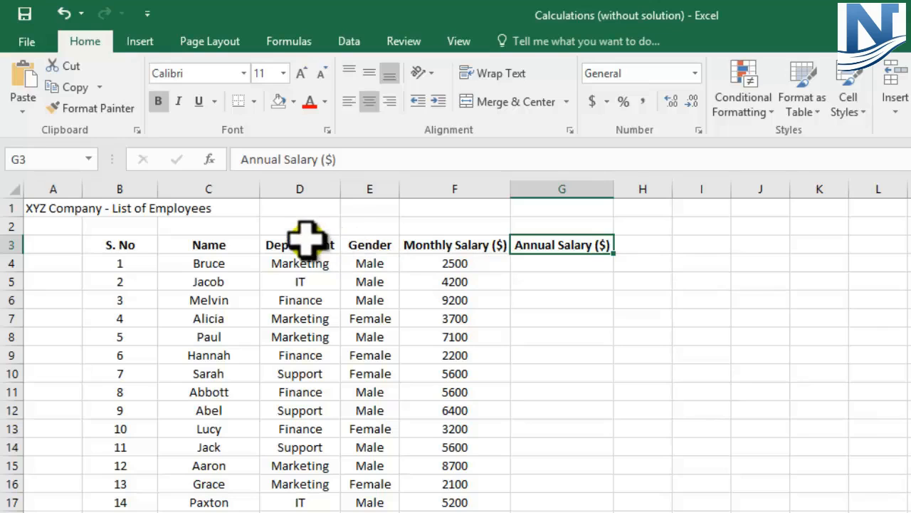
pyautogui.click(303, 187)
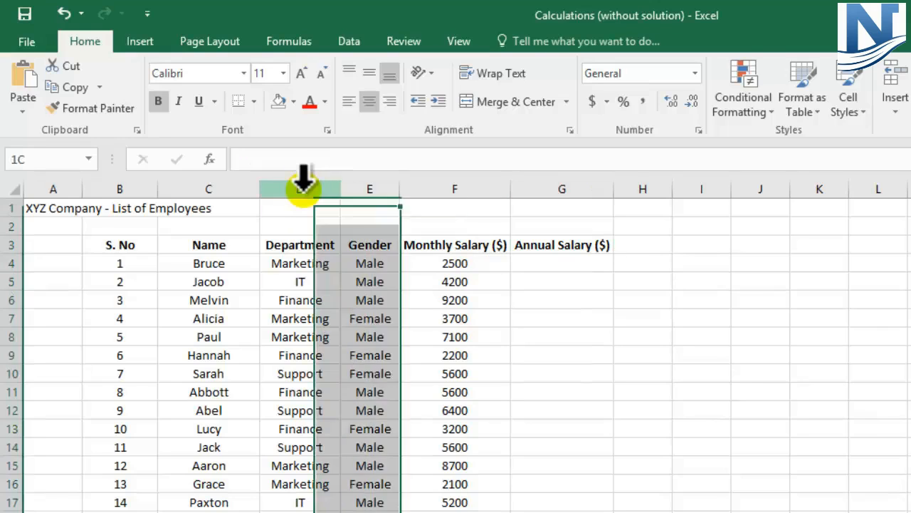
pyautogui.click(216, 186)
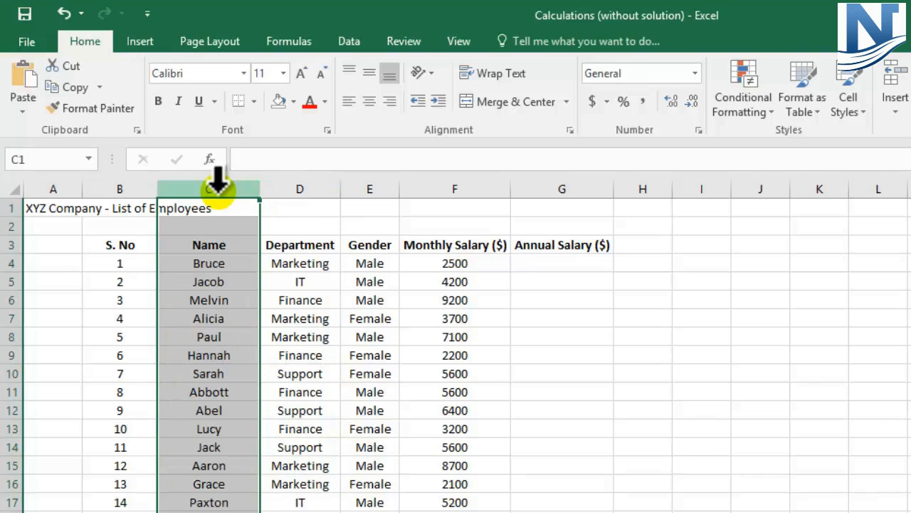
pyautogui.click(566, 185)
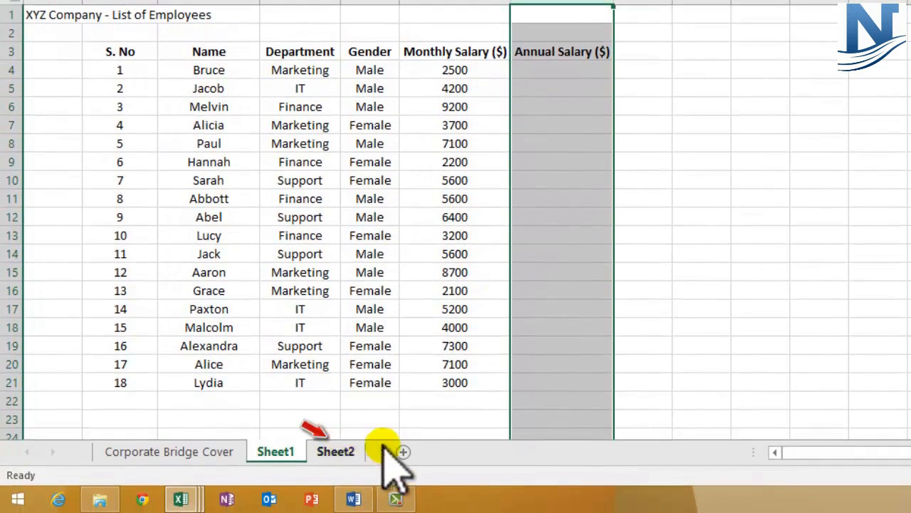
pyautogui.click(358, 406)
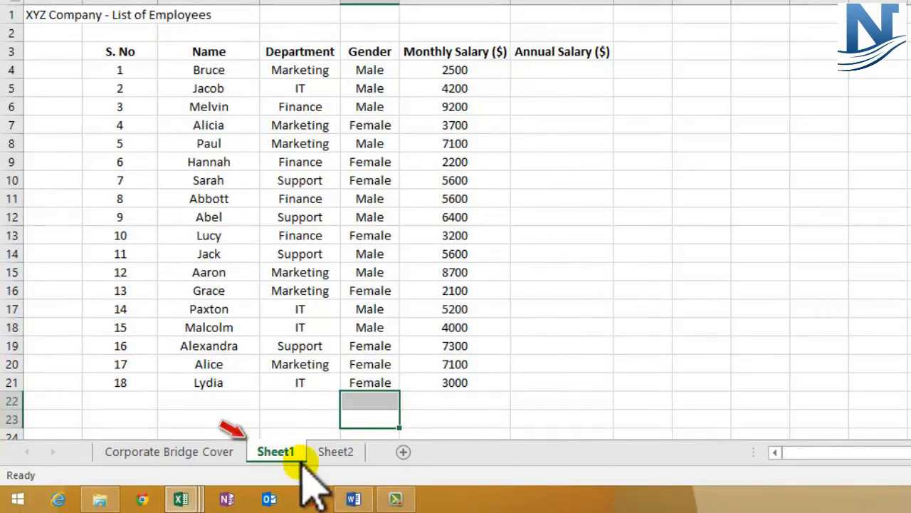
# On Sheet2, enter "Division" in C3 beside the \ symbol in the Mathematical Operators table
pyautogui.click(336, 452)
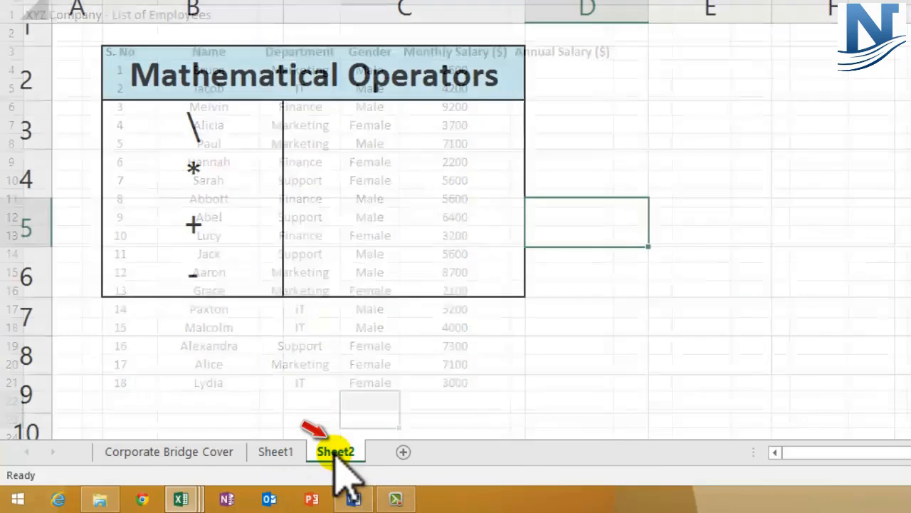
pyautogui.click(665, 126)
pyautogui.click(191, 121)
pyautogui.moveTo(191, 121); pyautogui.dragTo(189, 264)
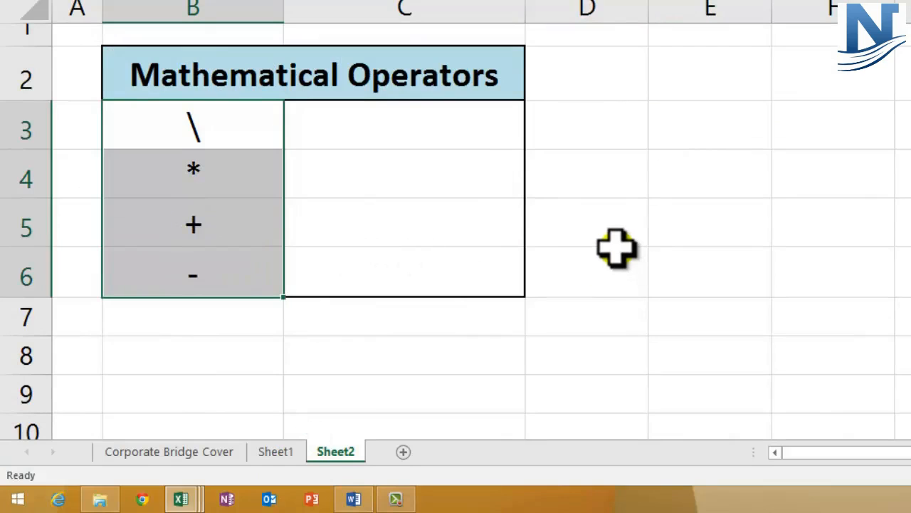
pyautogui.click(237, 126)
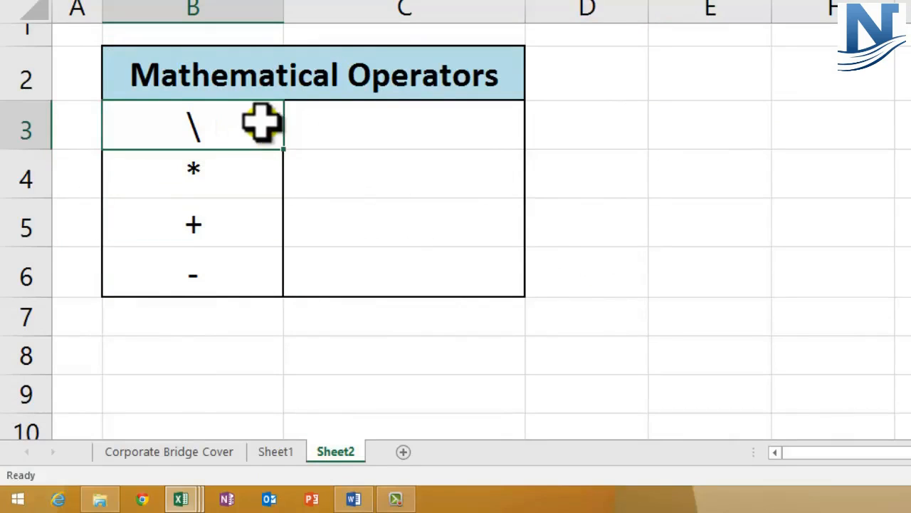
pyautogui.click(378, 124)
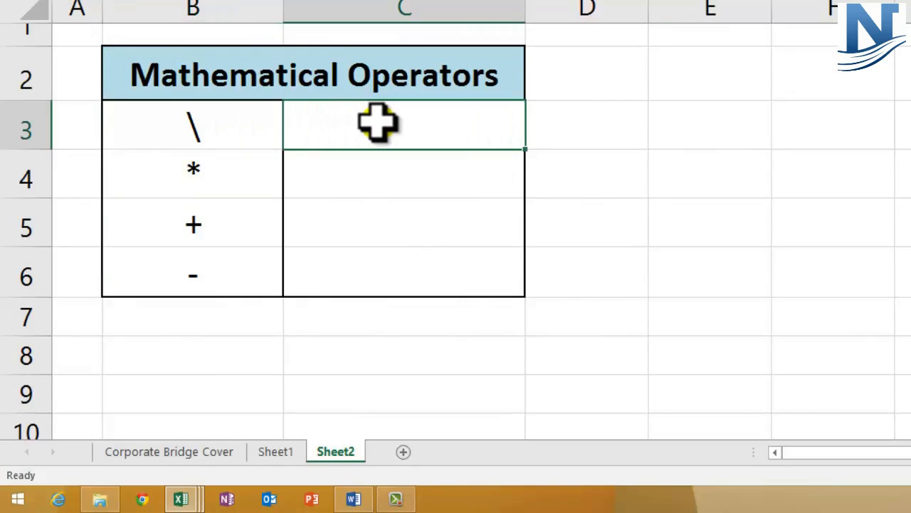
pyautogui.write('Divis')
pyautogui.press('BackSpace')
pyautogui.press('BackSpace')
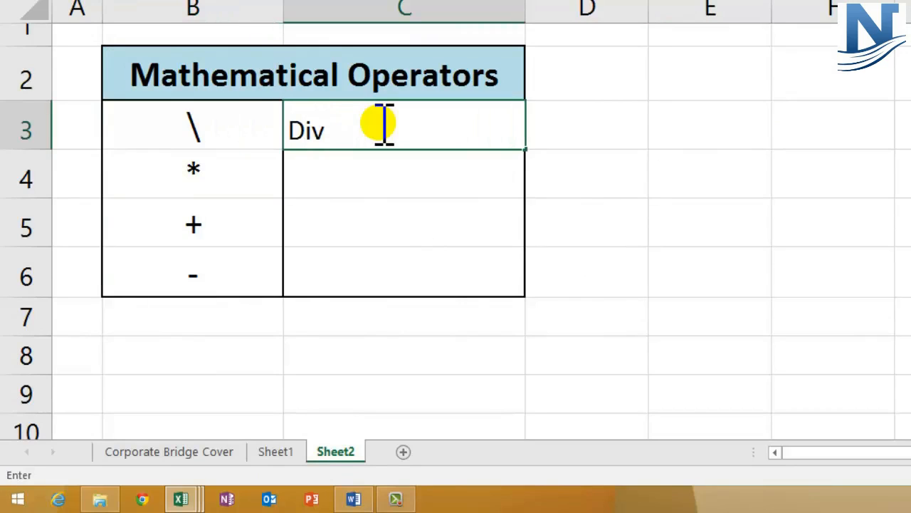
pyautogui.write('ision')
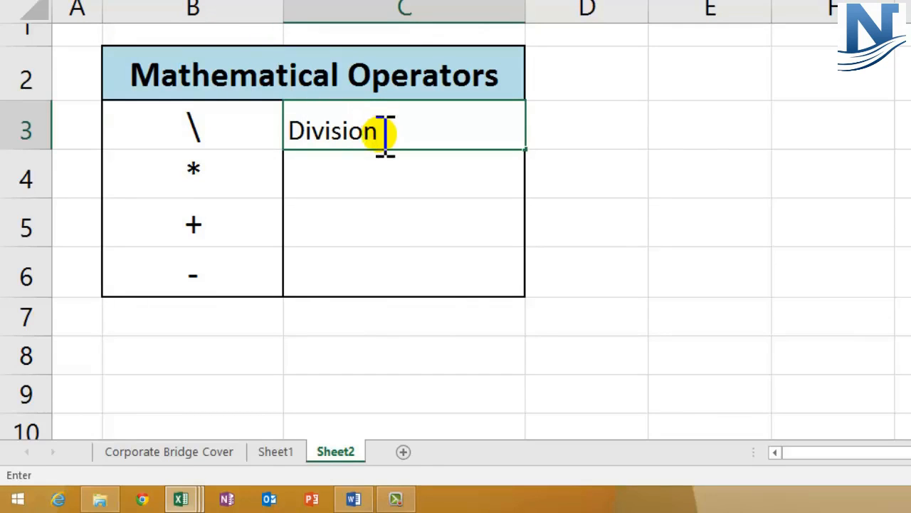
# Enter "Multiply" in C4 beside the * symbol in the Mathematical Operators table
pyautogui.click(349, 194)
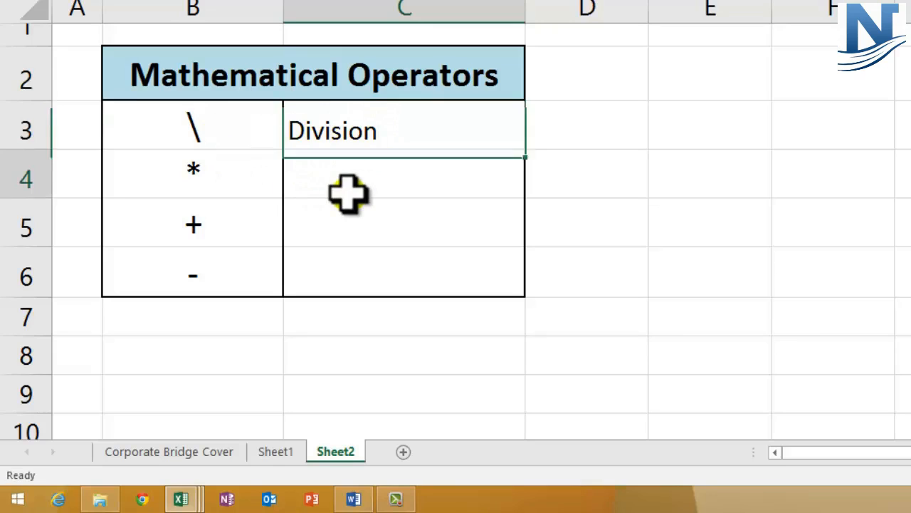
pyautogui.click(349, 194)
pyautogui.doubleClick(349, 194)
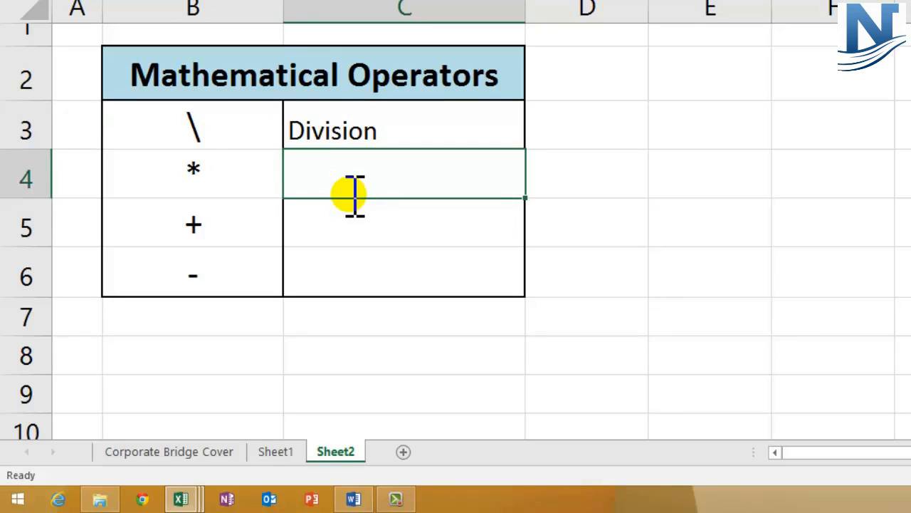
pyautogui.write('Multi')
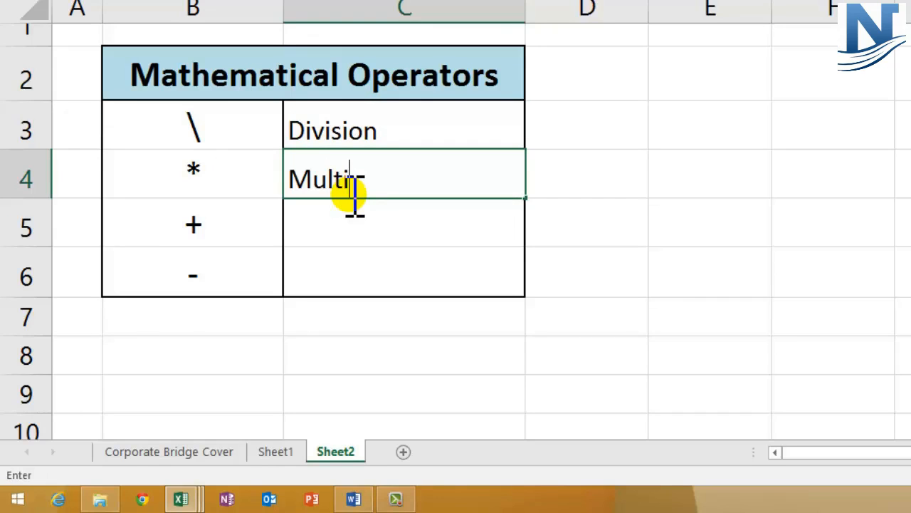
pyautogui.write('ply')
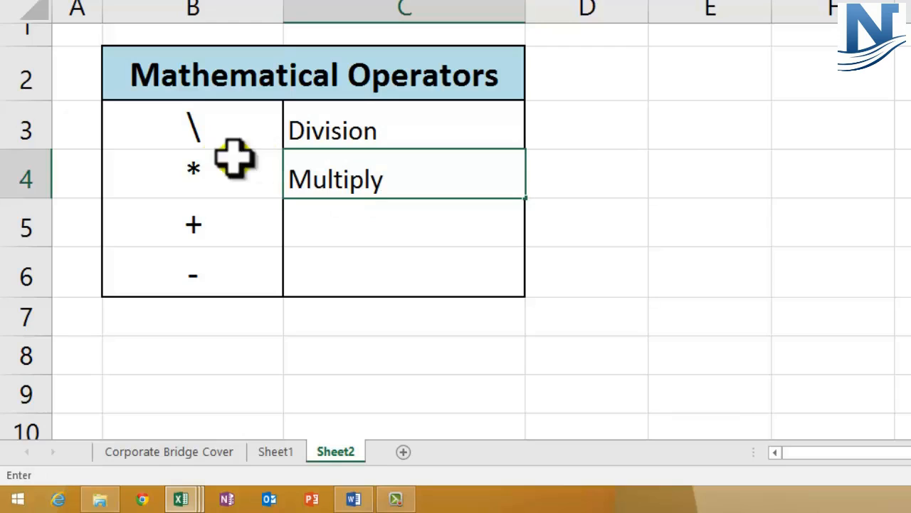
pyautogui.click(183, 173)
# Enter "Add" in C5 beside the + symbol and "Subtract" in C6 beside the - symbol
pyautogui.doubleClick(340, 225)
pyautogui.write('Add')
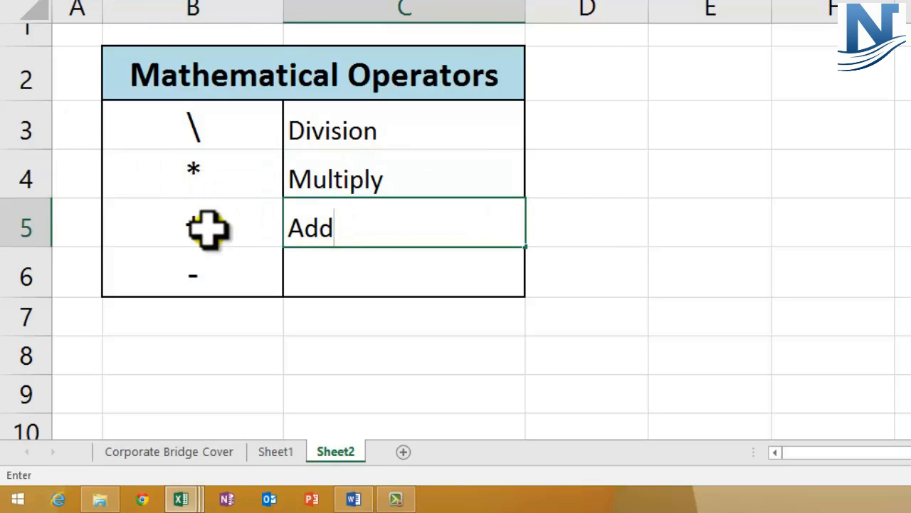
pyautogui.click(207, 228)
pyautogui.click(196, 281)
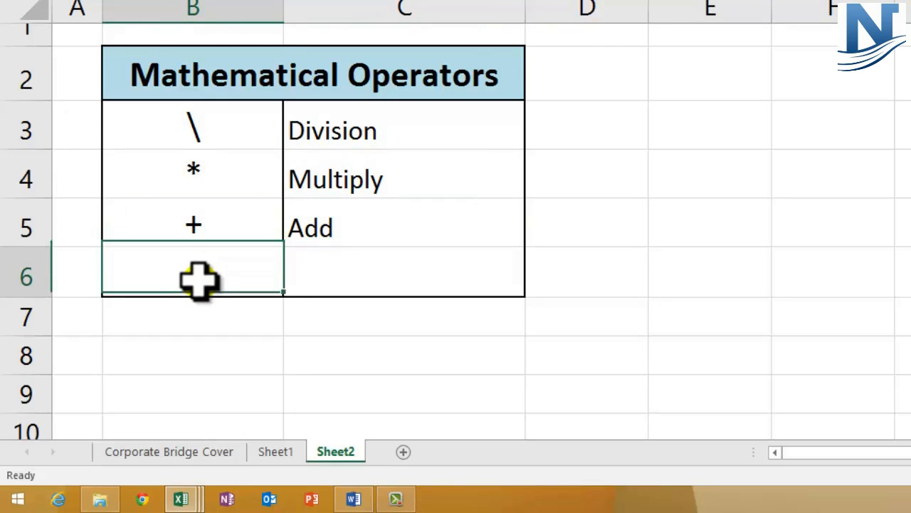
pyautogui.click(360, 277)
pyautogui.write('Sub')
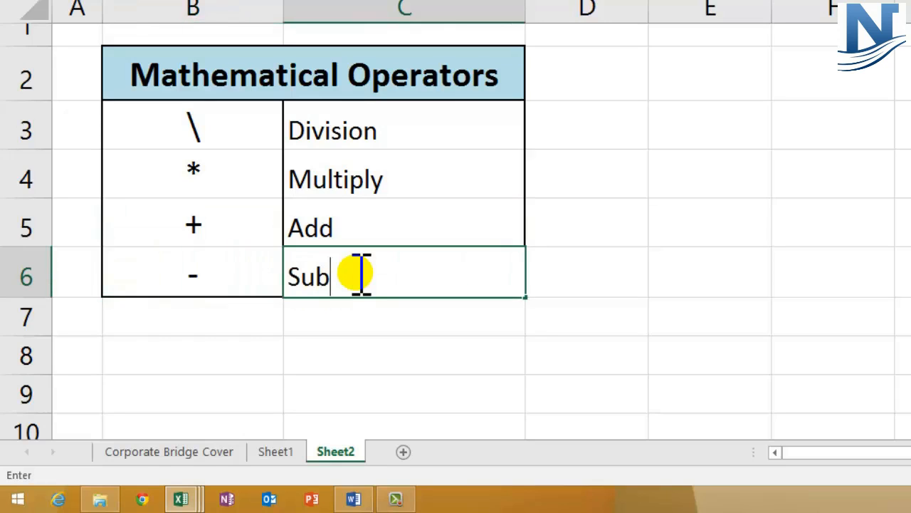
pyautogui.write('tract')
pyautogui.click(169, 265)
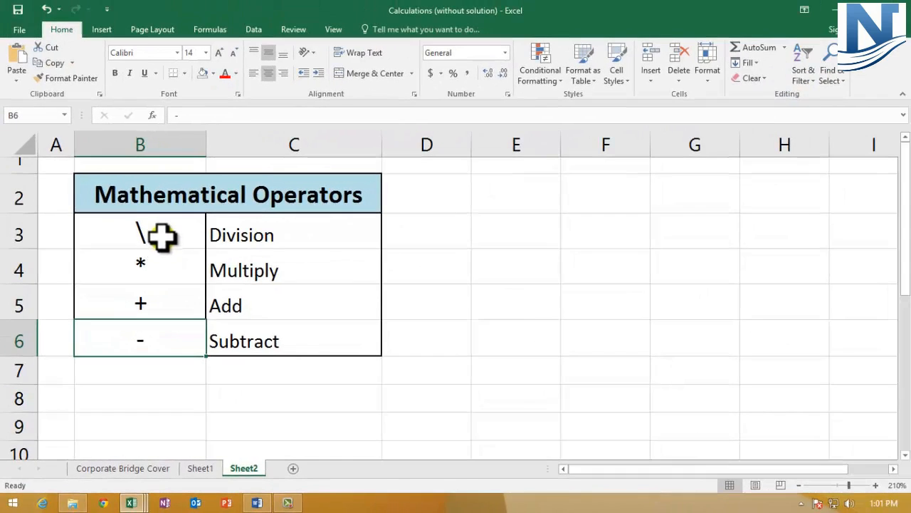
# Review the operator symbols in B3:B6 of the Mathematical Operators table together with the operation each one stands for
pyautogui.click(221, 126)
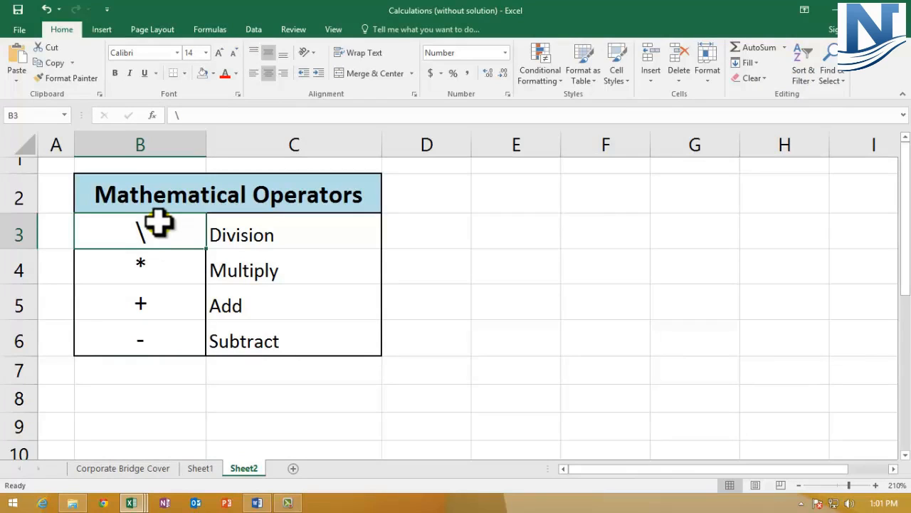
pyautogui.moveTo(158, 228); pyautogui.dragTo(152, 345)
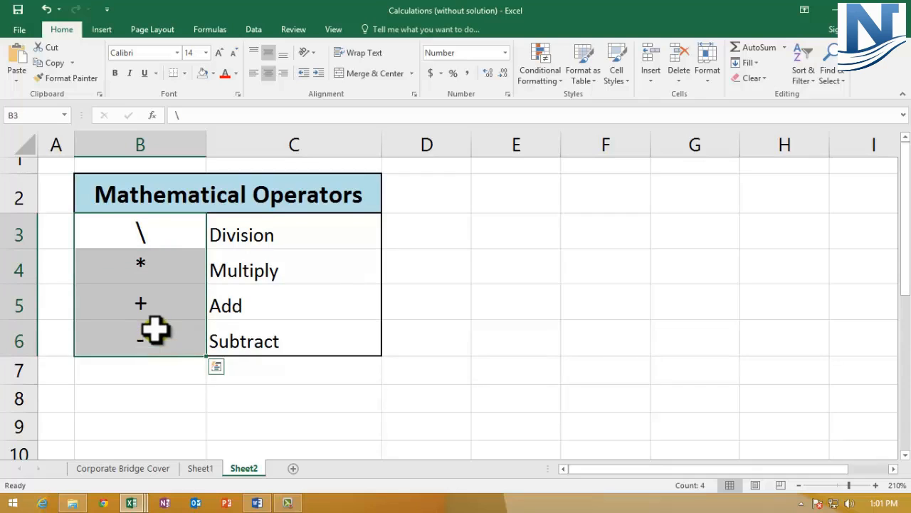
pyautogui.click(145, 238)
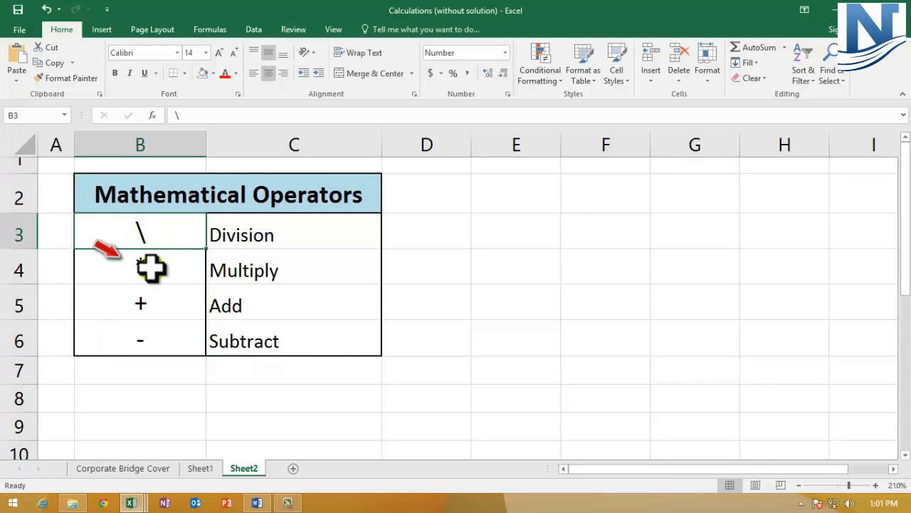
pyautogui.click(151, 268)
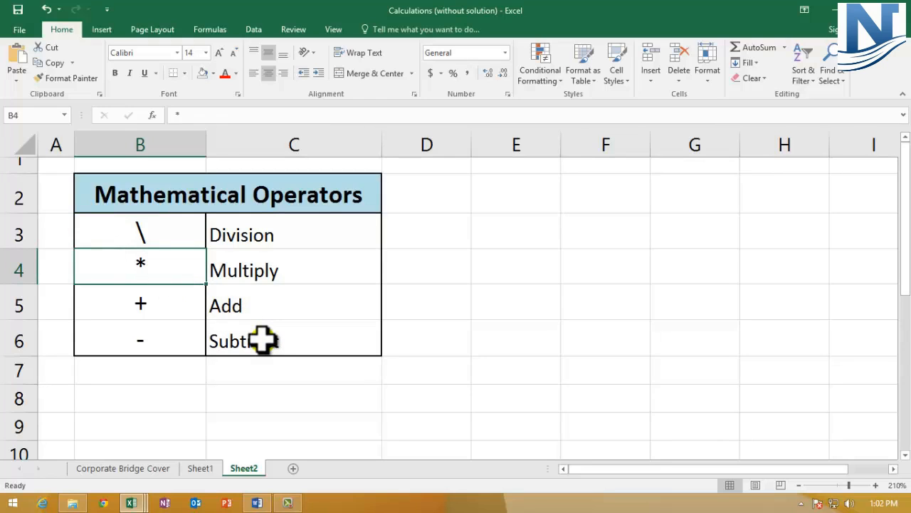
pyautogui.click(162, 231)
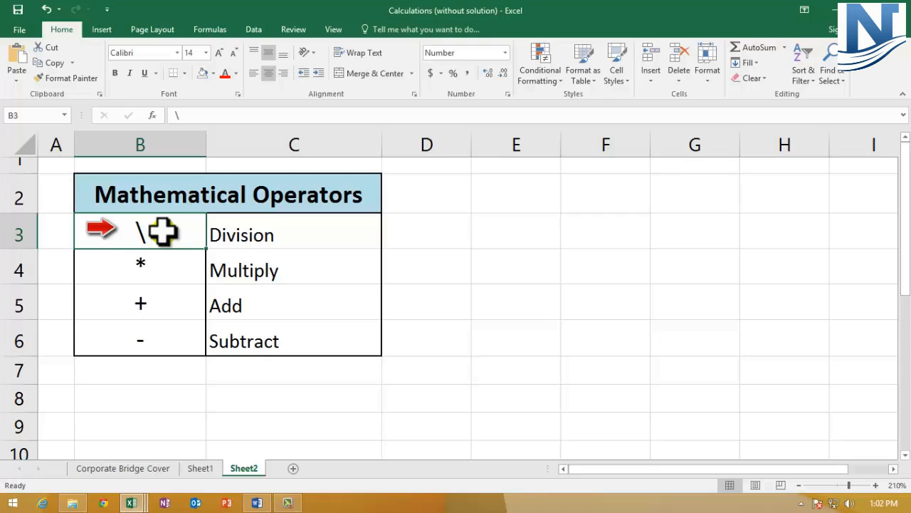
pyautogui.click(165, 271)
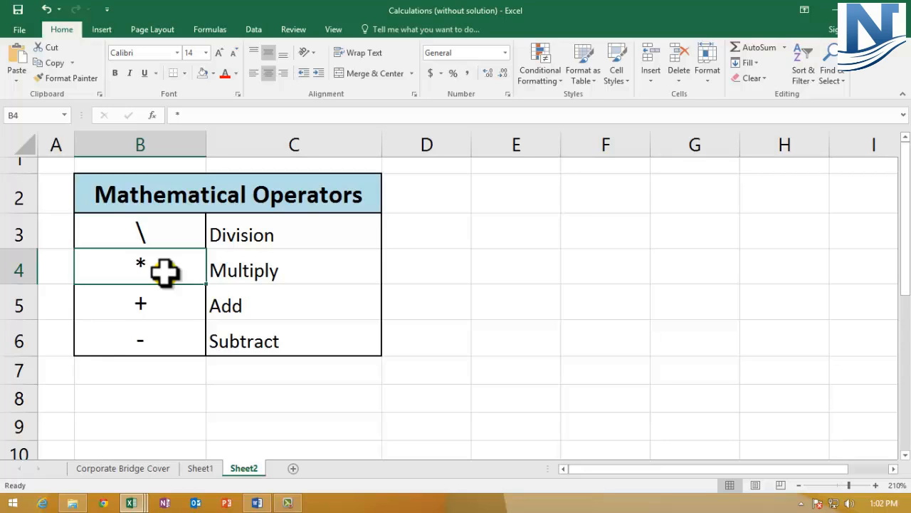
pyautogui.click(152, 303)
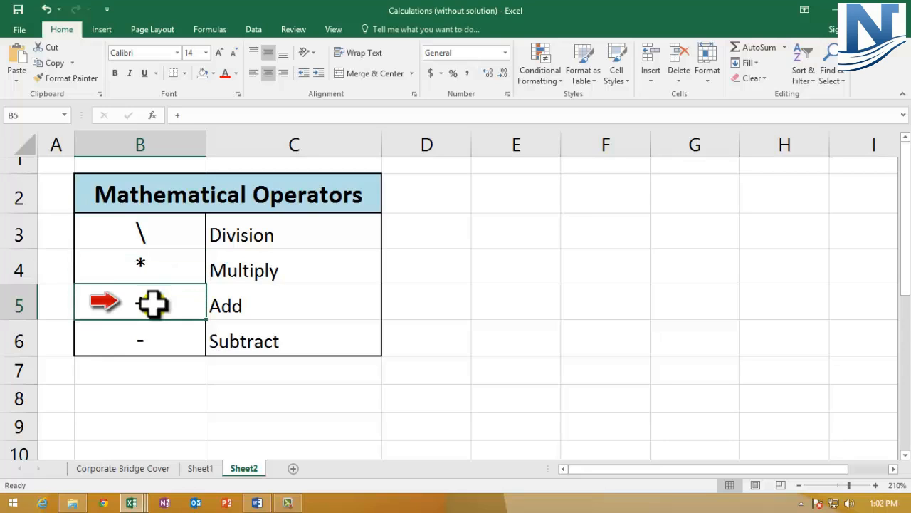
pyautogui.click(150, 339)
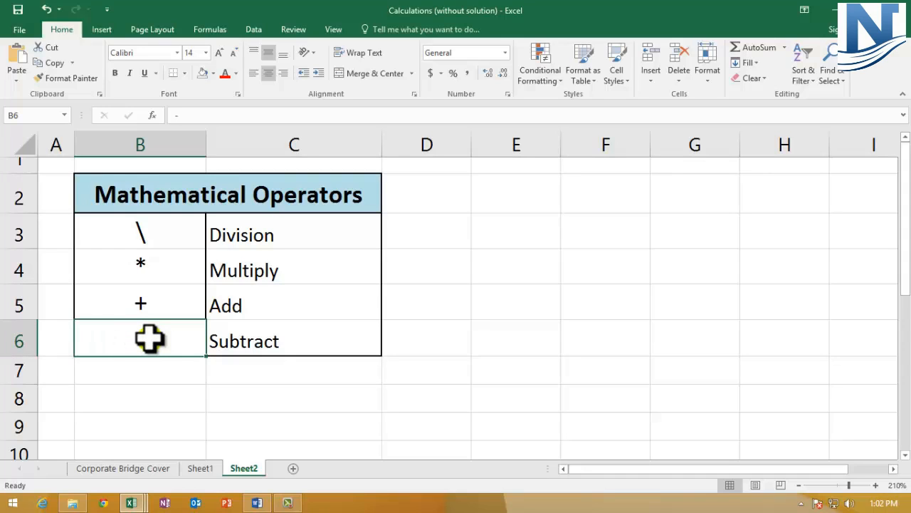
pyautogui.click(148, 305)
pyautogui.click(146, 344)
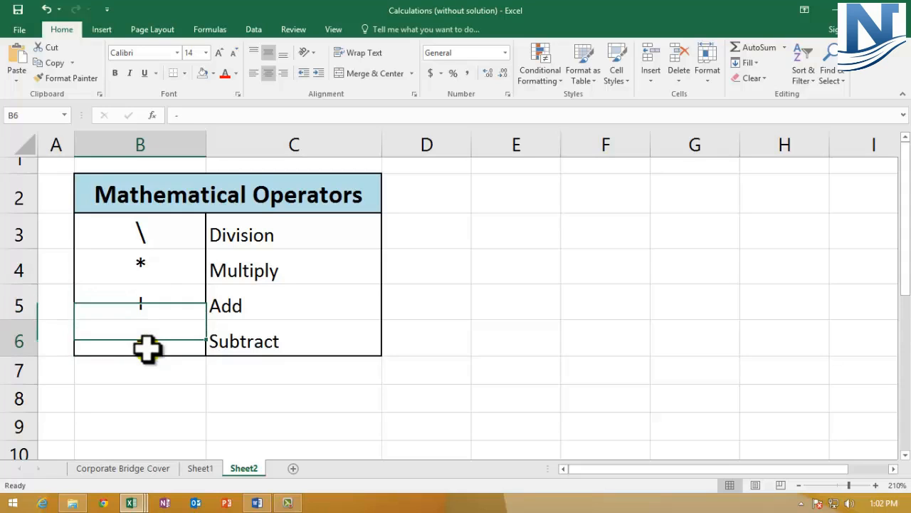
pyautogui.moveTo(260, 245); pyautogui.dragTo(265, 331)
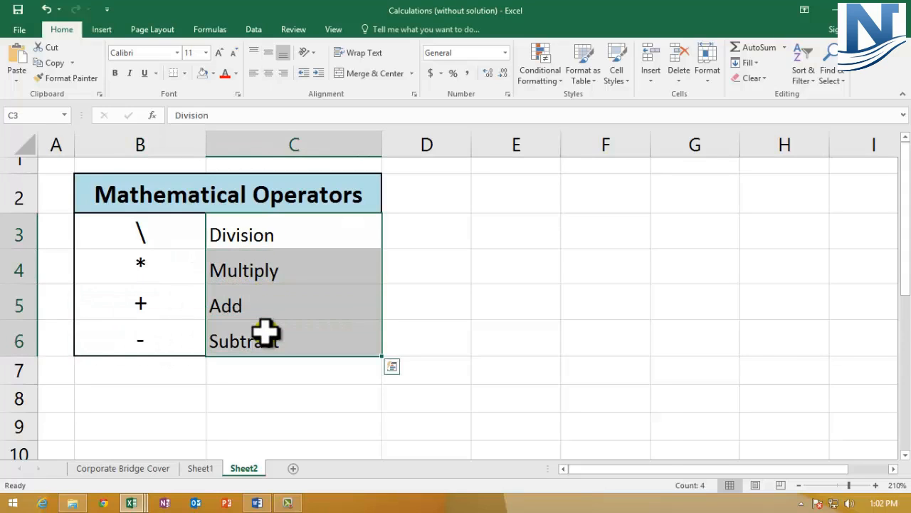
# Enter the sample numbers 20 in E3 and 10 in F3, beside the Division row
pyautogui.click(489, 237)
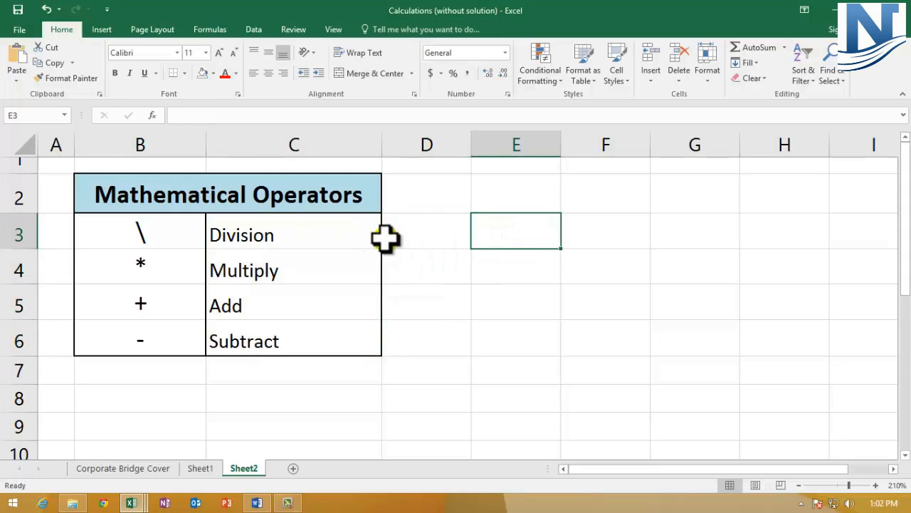
pyautogui.write('20')
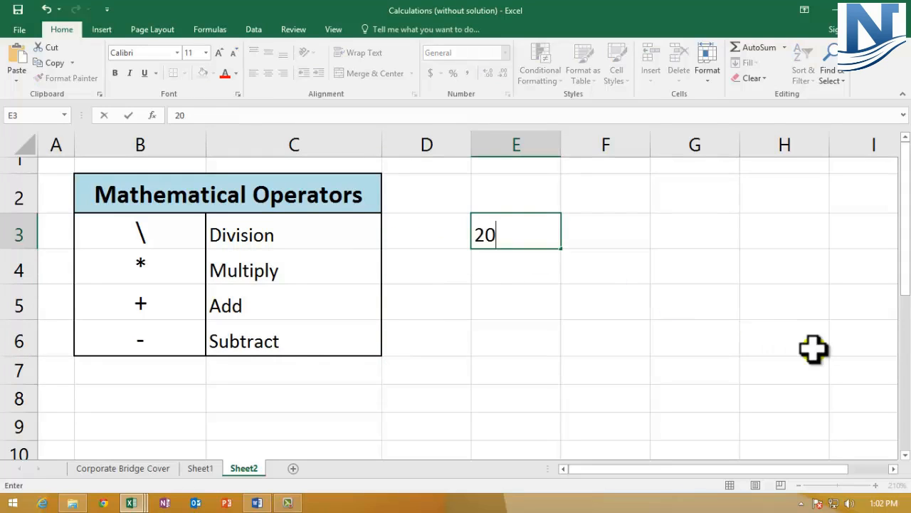
pyautogui.press('Tab')
pyautogui.write('10')
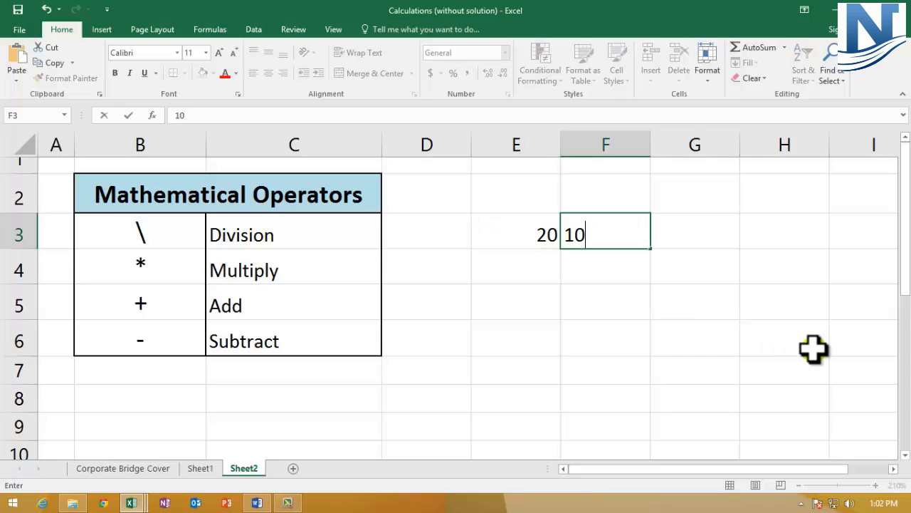
pyautogui.click(315, 232)
pyautogui.click(541, 230)
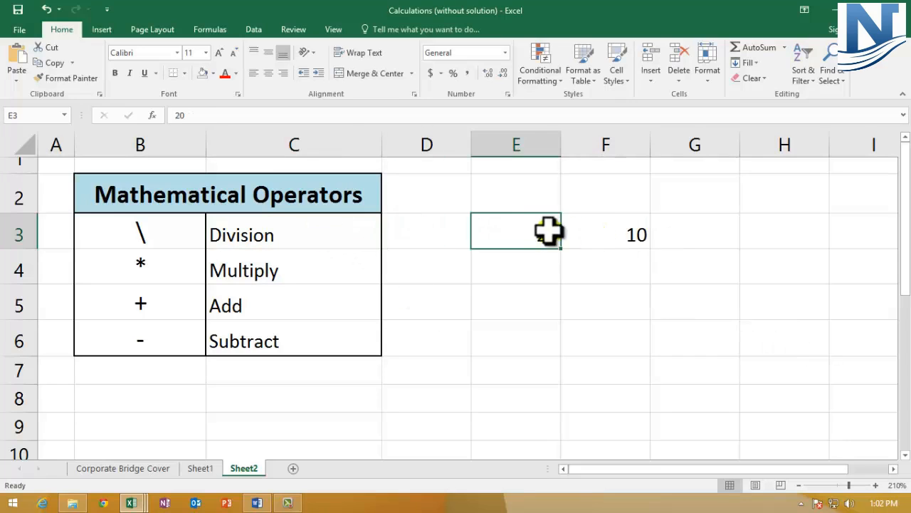
pyautogui.click(619, 235)
pyautogui.click(11, 233)
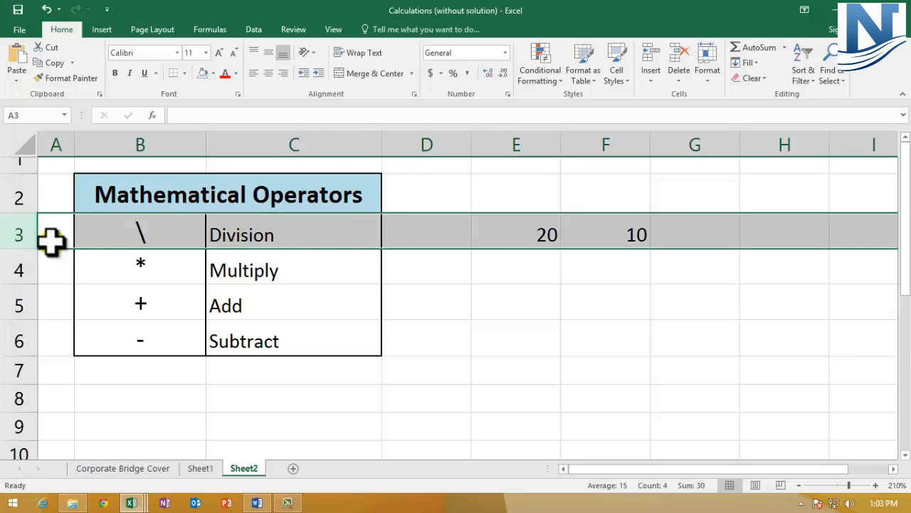
pyautogui.click(518, 229)
pyautogui.click(573, 240)
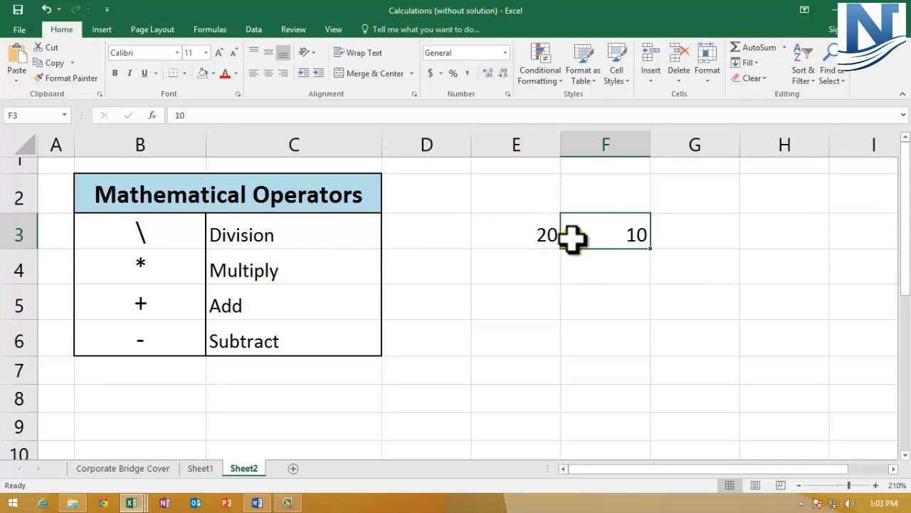
# Enter the formula =E3/F3 in G3 to divide the first sample number by the second
pyautogui.click(700, 238)
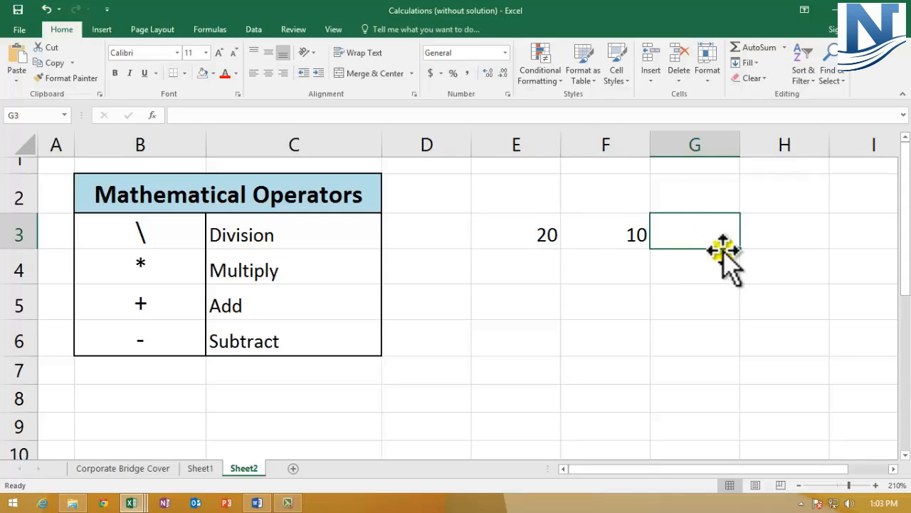
pyautogui.doubleClick(681, 228)
pyautogui.write('=')
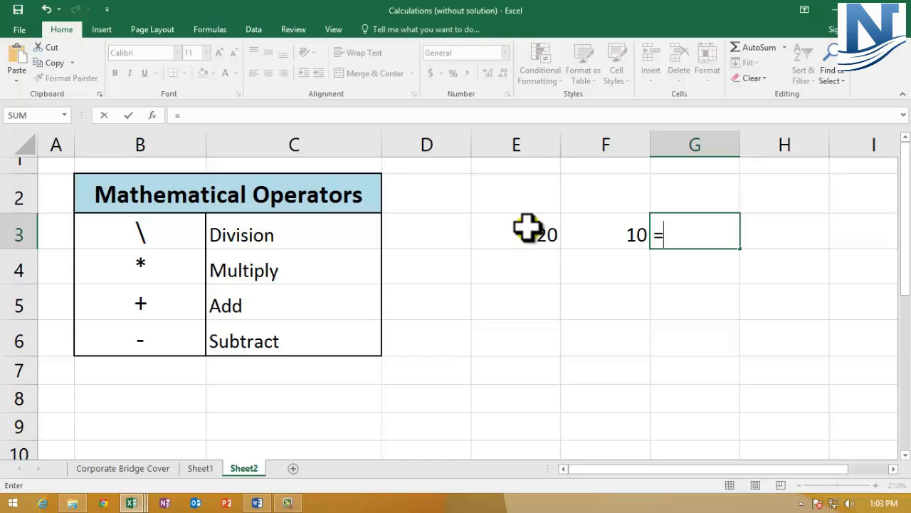
pyautogui.click(527, 227)
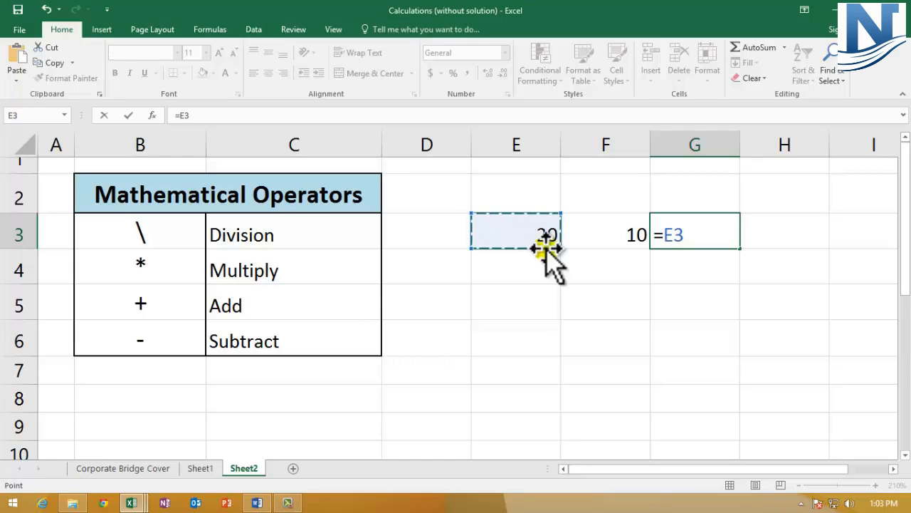
pyautogui.write('?')
pyautogui.press('BackSpace')
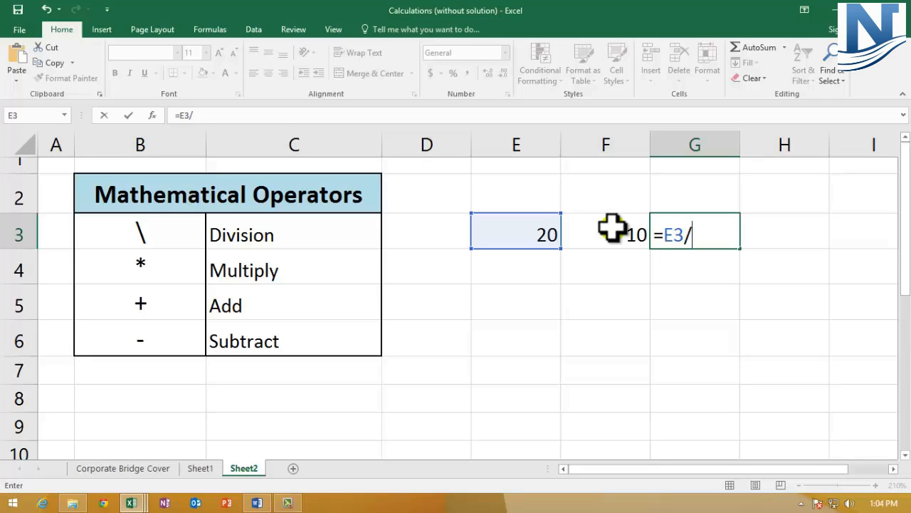
pyautogui.click(612, 228)
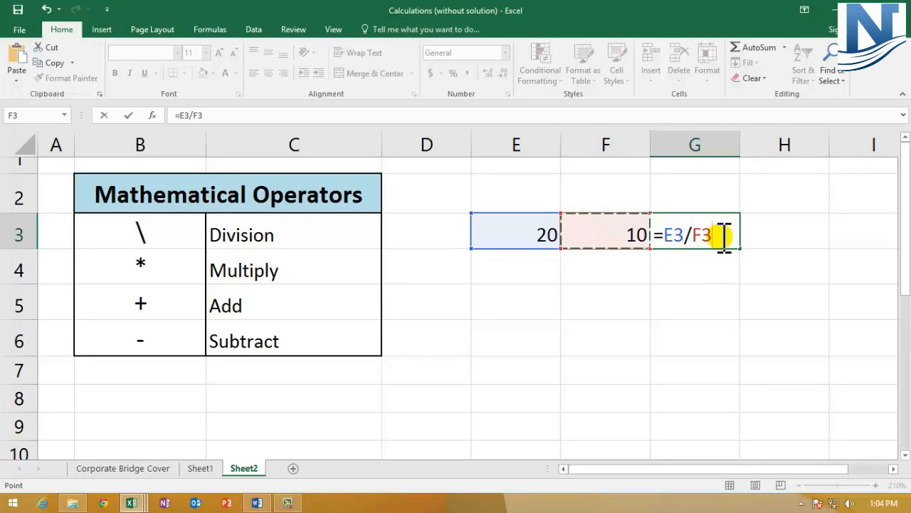
pyautogui.press('Return')
# Fill the division result cell G3 with light blue
pyautogui.click(719, 234)
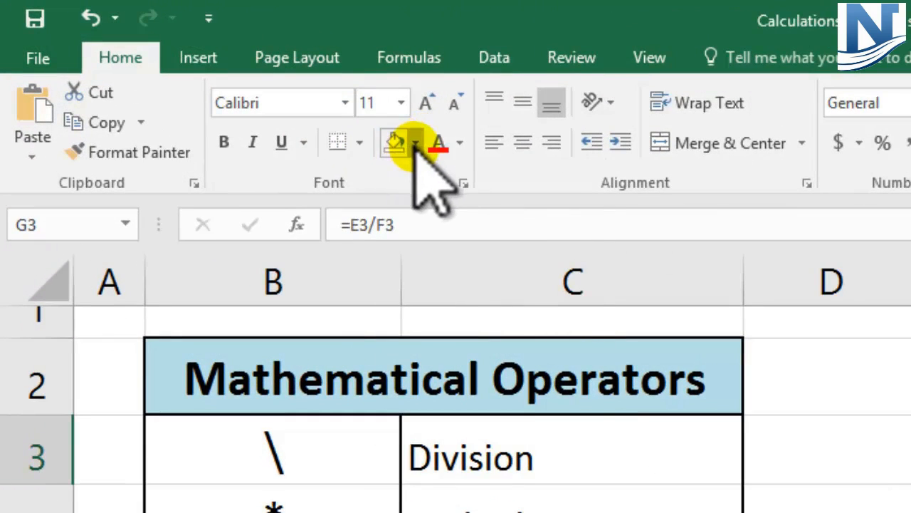
pyautogui.click(415, 142)
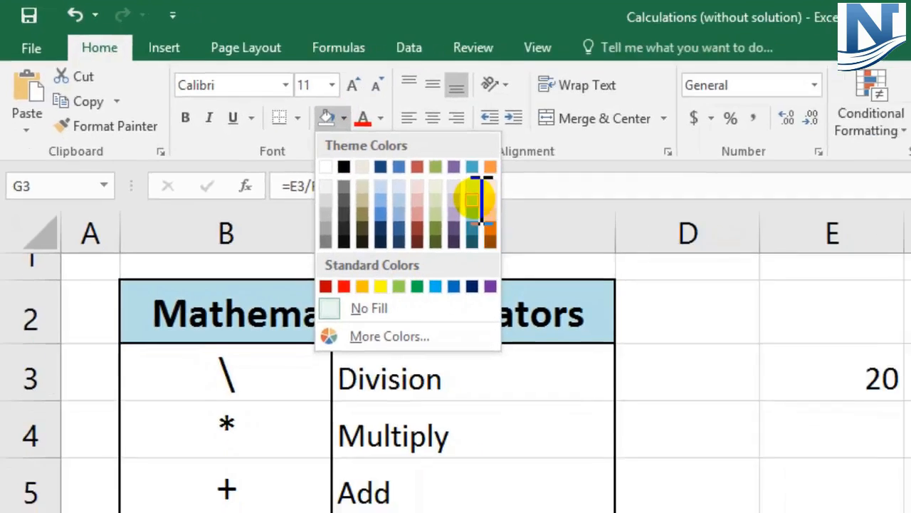
pyautogui.click(570, 242)
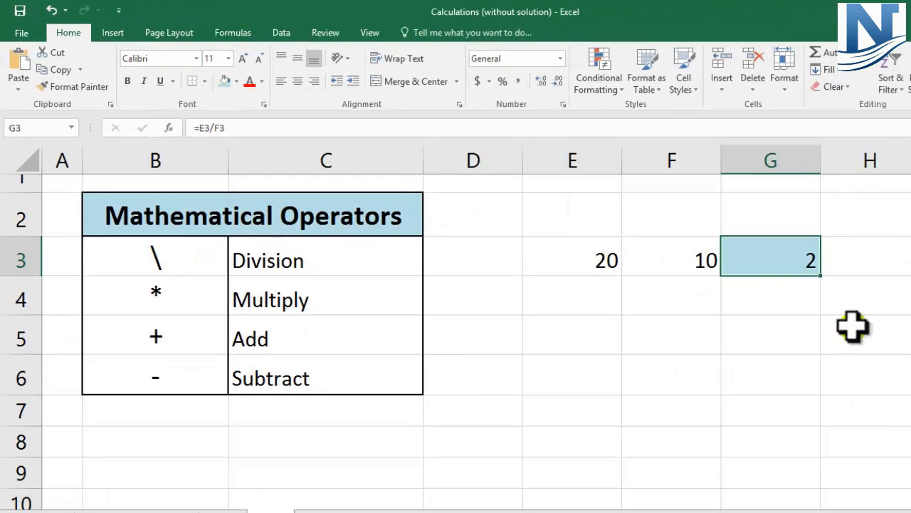
# Copy the sample numbers in E3:F3 down to rows 4, 5 and 6
pyautogui.click(554, 299)
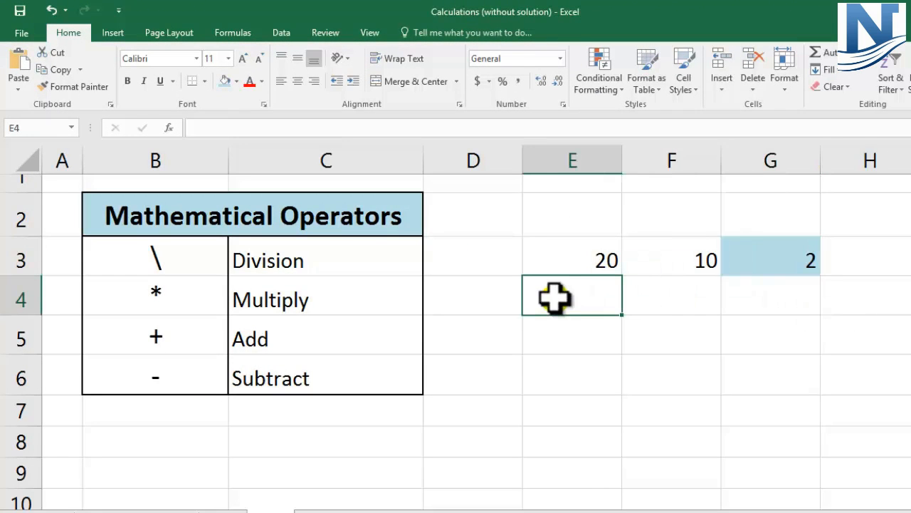
pyautogui.moveTo(573, 256); pyautogui.dragTo(652, 254)
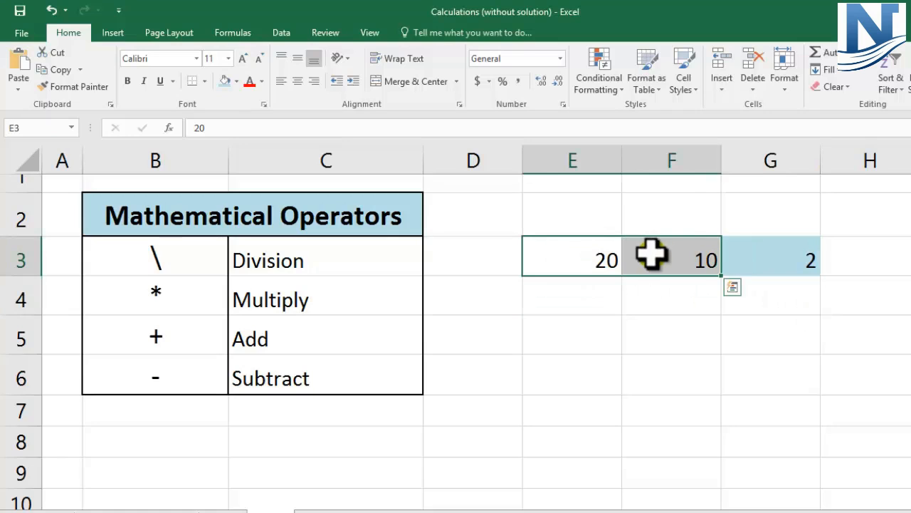
pyautogui.hotkey('ctrl', 'c')
pyautogui.click(583, 293)
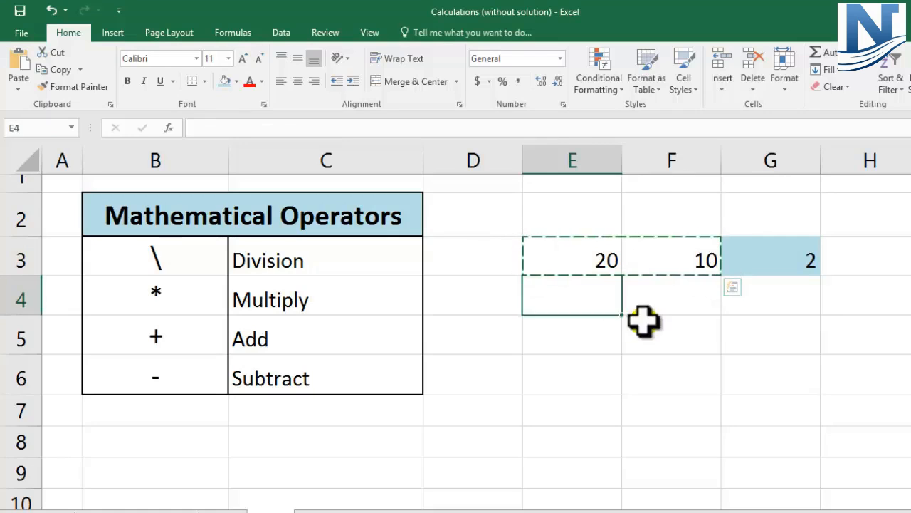
pyautogui.moveTo(641, 320); pyautogui.dragTo(678, 370)
pyautogui.hotkey('ctrl', 'v')
pyautogui.click(769, 328)
pyautogui.click(604, 293)
pyautogui.click(696, 302)
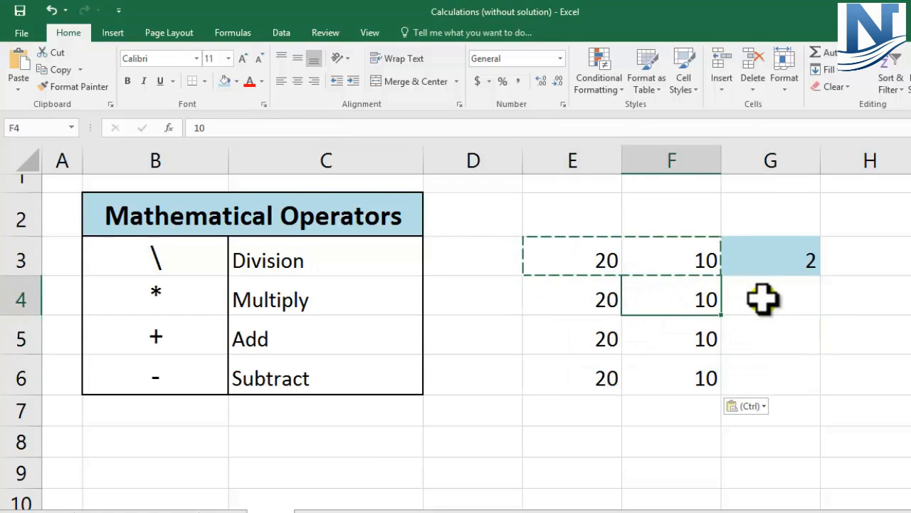
# Clear the copy selection and enter the formula =E4*F4 in G4 to multiply the two numbers
pyautogui.click(762, 300)
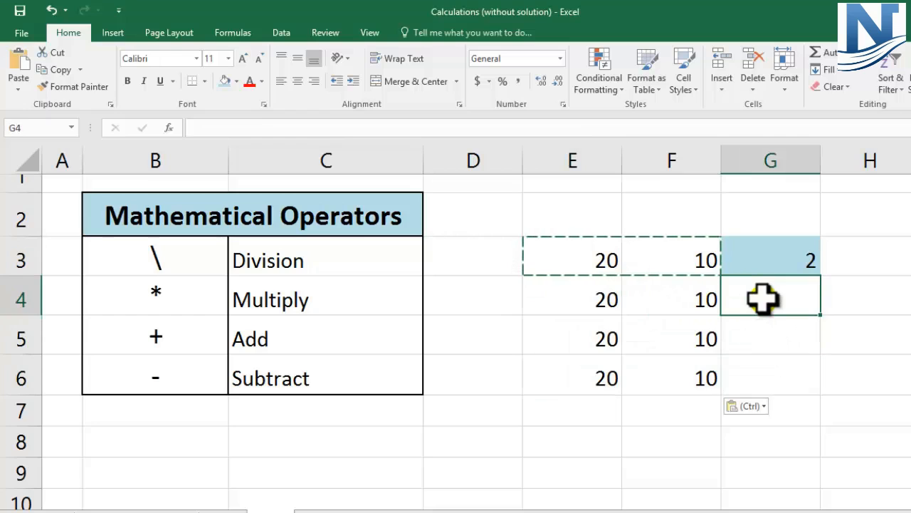
pyautogui.press('Escape')
pyautogui.doubleClick(762, 300)
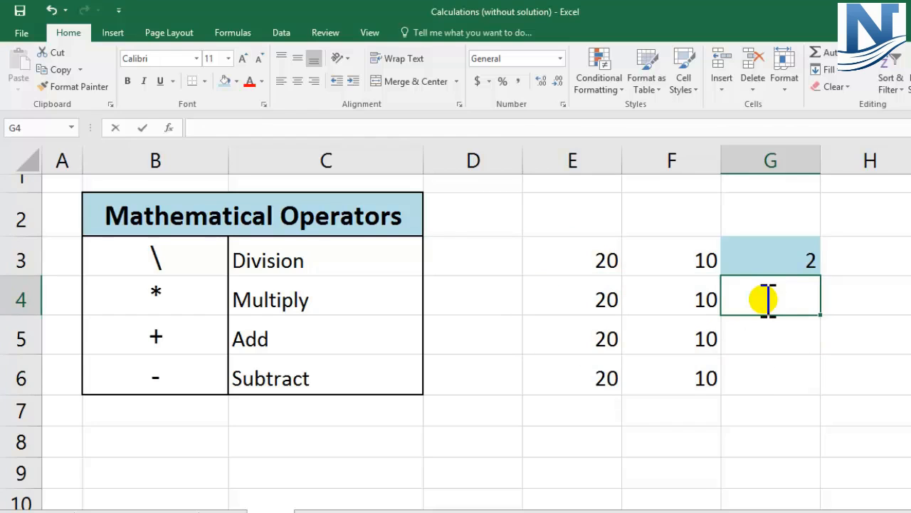
pyautogui.write('=')
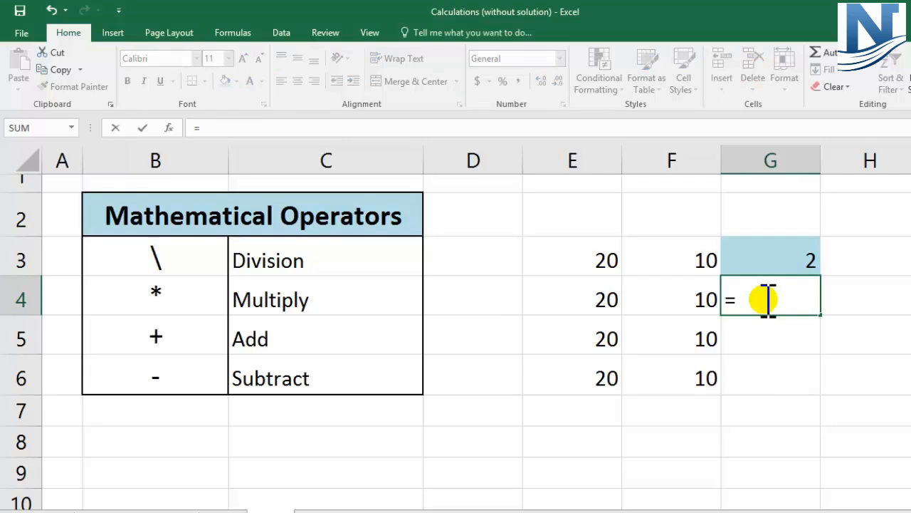
pyautogui.click(603, 299)
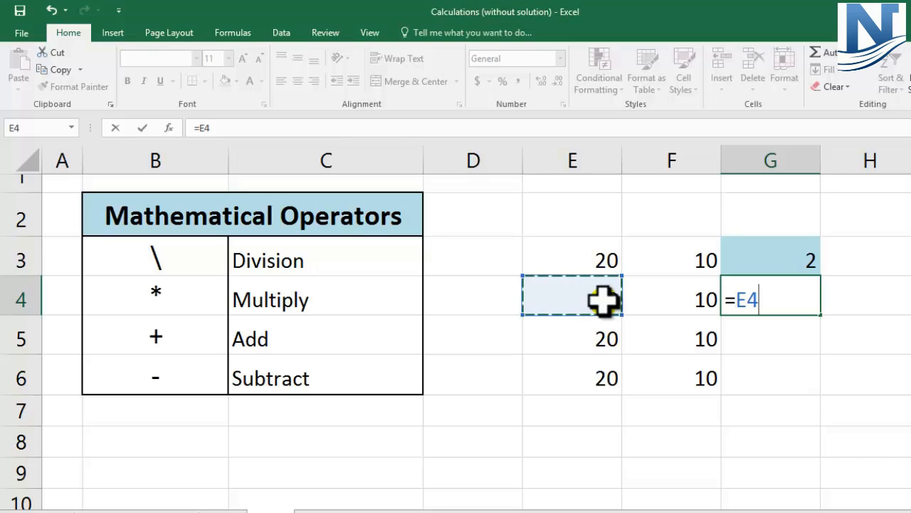
pyautogui.write('*')
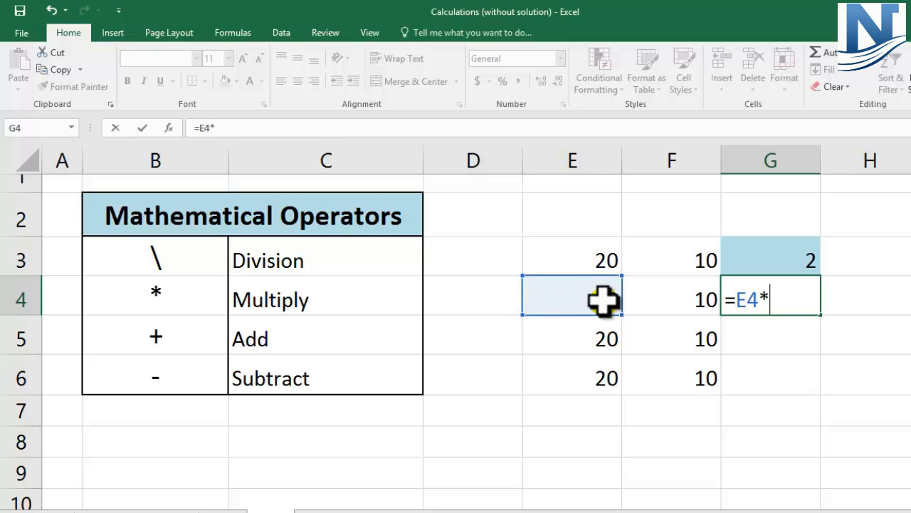
pyautogui.click(667, 299)
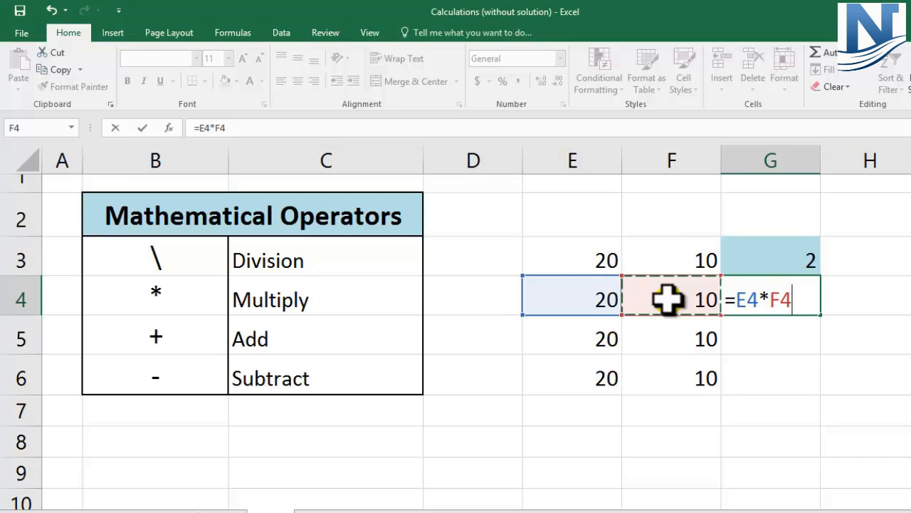
pyautogui.press('Return')
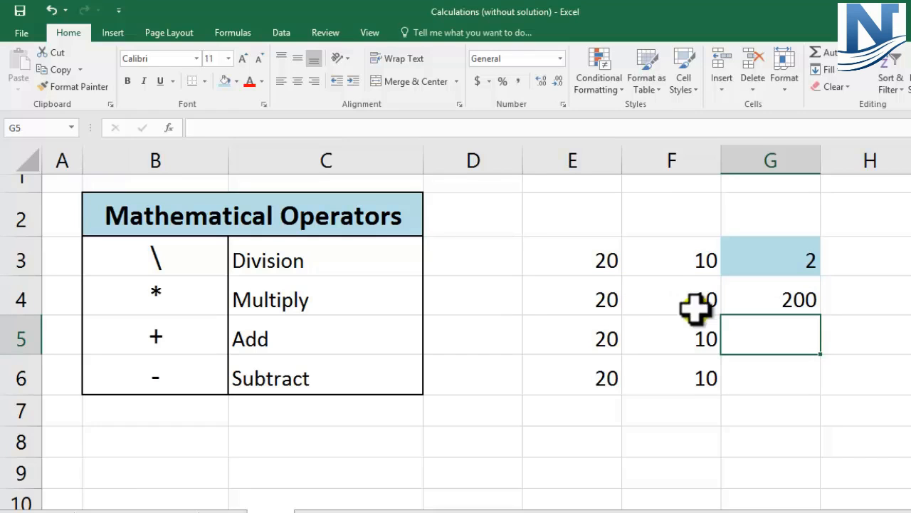
# Enter the formula =E5+F5 in G5 to add the two numbers in the Add row
pyautogui.doubleClick(775, 330)
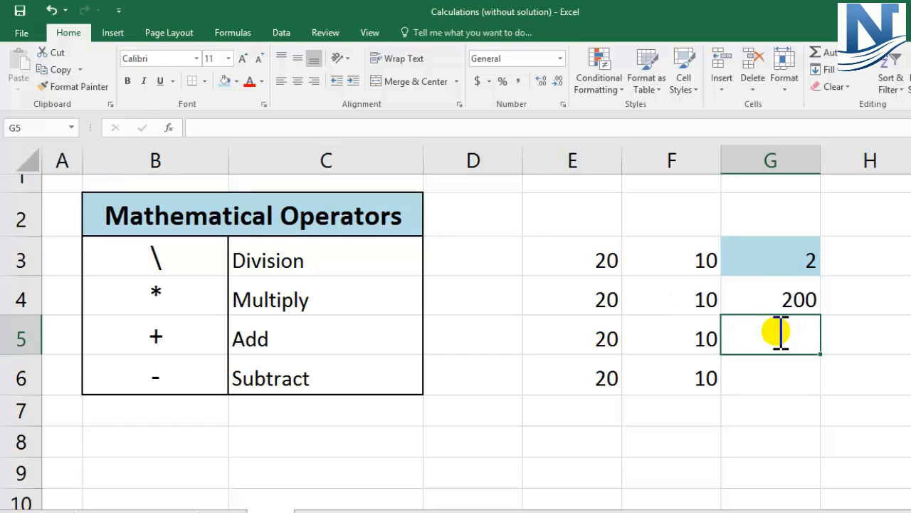
pyautogui.write('=')
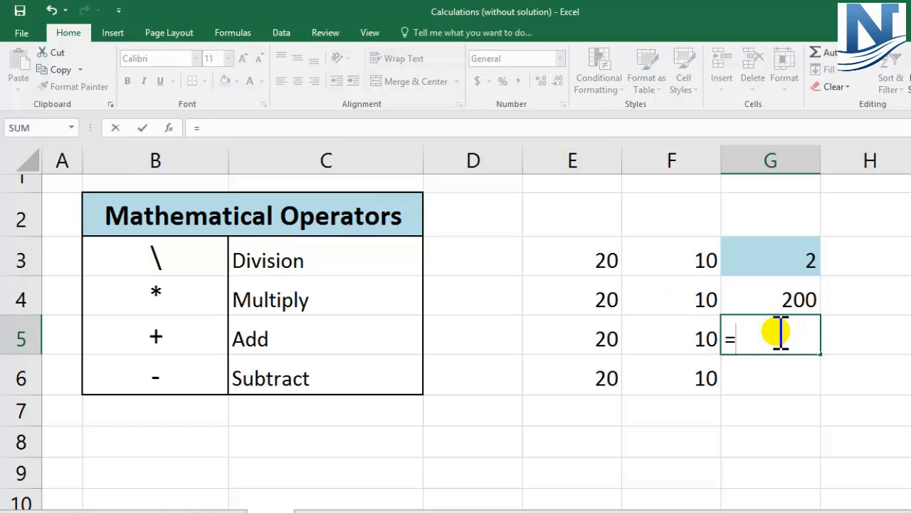
pyautogui.click(598, 339)
pyautogui.write('+')
pyautogui.click(686, 339)
pyautogui.press('Return')
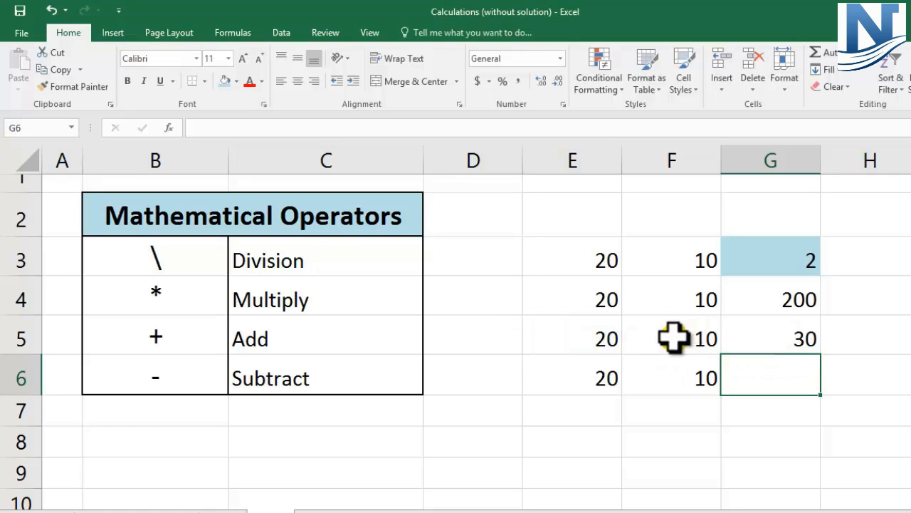
# Enter the formula =E6-F6 in G6 to subtract the two numbers in the Subtract row
pyautogui.write('=')
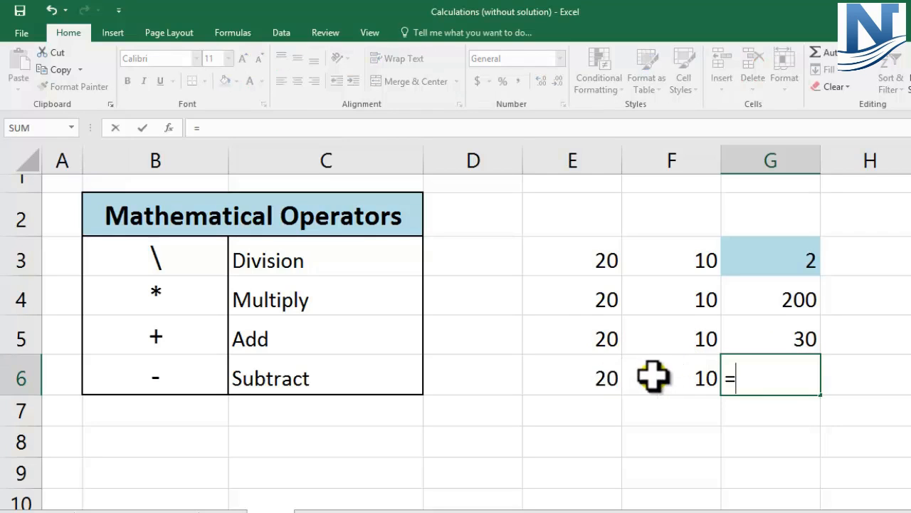
pyautogui.click(600, 372)
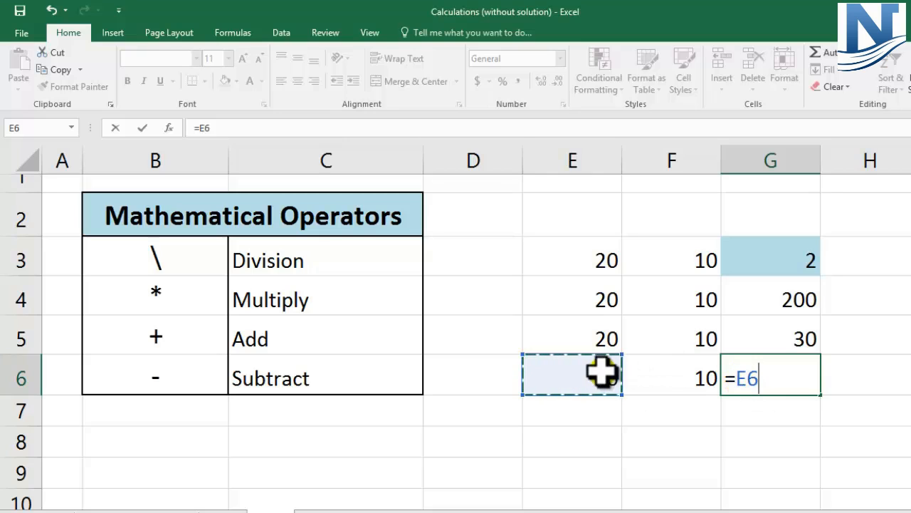
pyautogui.write('-')
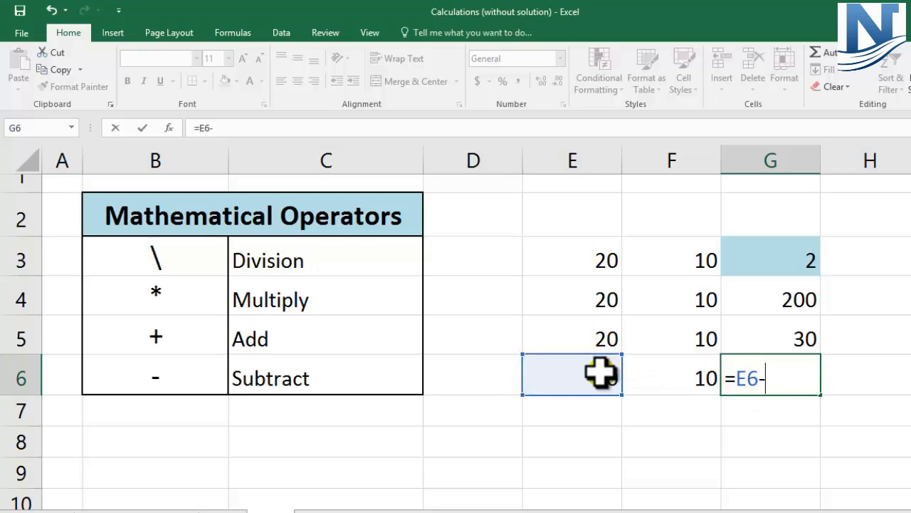
pyautogui.click(643, 378)
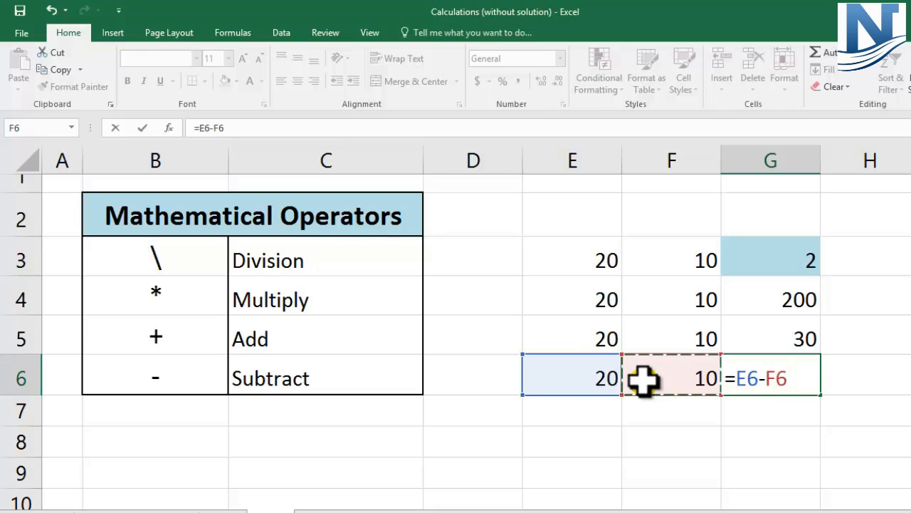
pyautogui.press('Return')
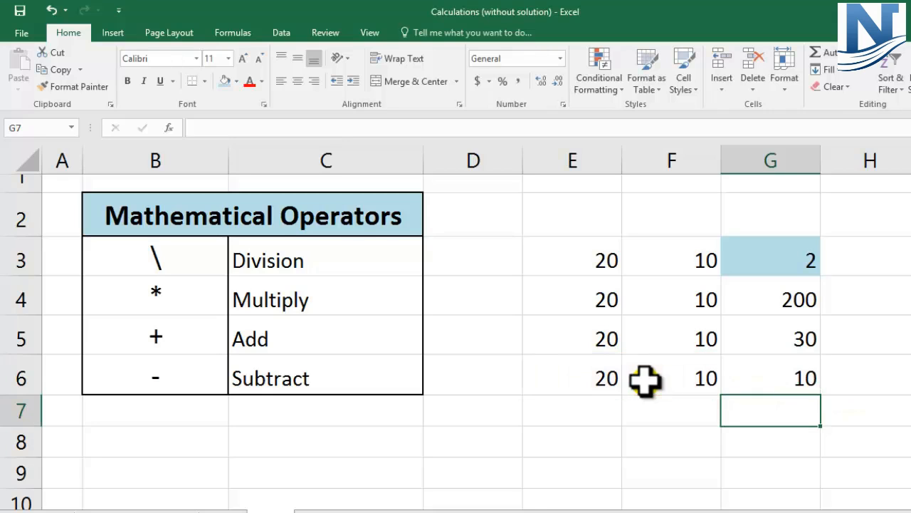
# Fill the four formula result cells G3:G6 with light blue
pyautogui.press('Up')
pyautogui.press('Up')
pyautogui.press('Up')
pyautogui.press('Up')
pyautogui.keyDown('shift'); pyautogui.click(779, 376); pyautogui.keyUp('shift')
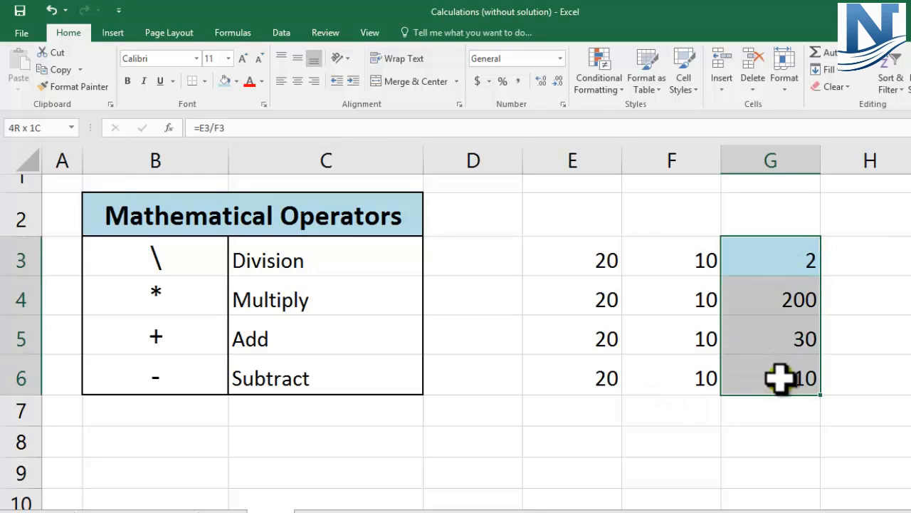
pyautogui.click(225, 81)
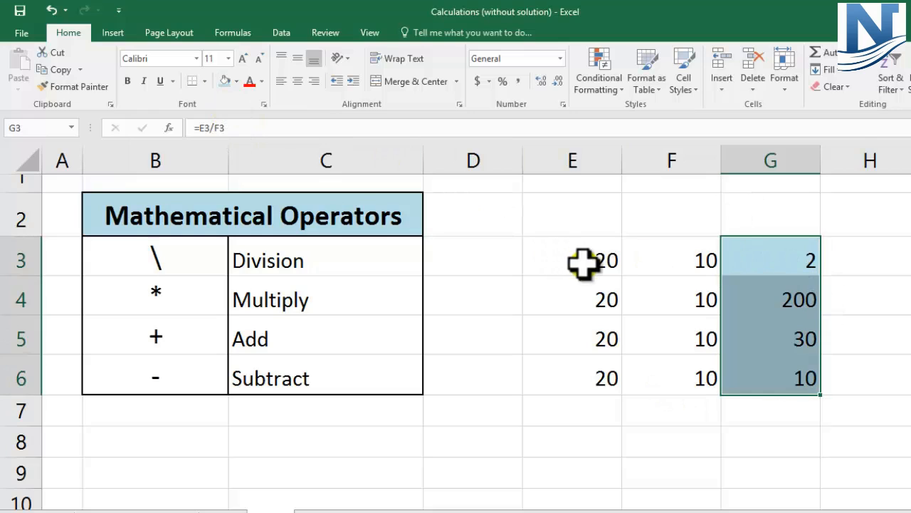
pyautogui.click(583, 262)
pyautogui.click(786, 258)
pyautogui.moveTo(588, 258); pyautogui.dragTo(685, 381)
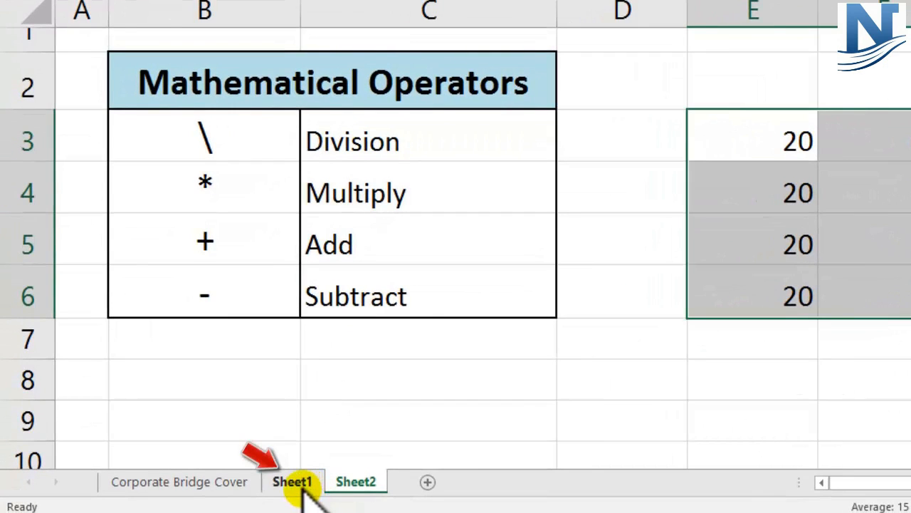
# On Sheet1, enter the formula =F4*12 in G4 to calculate the first employee's annual salary
pyautogui.click(302, 489)
pyautogui.click(570, 76)
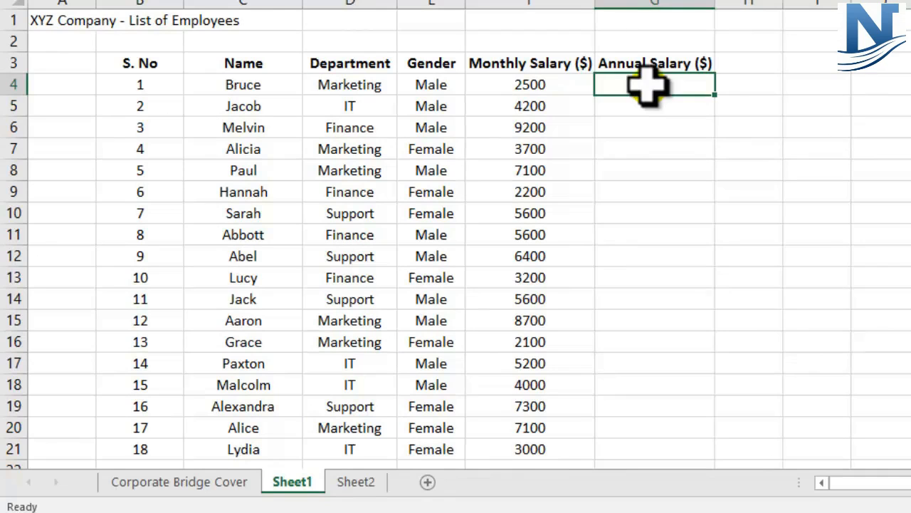
pyautogui.click(547, 85)
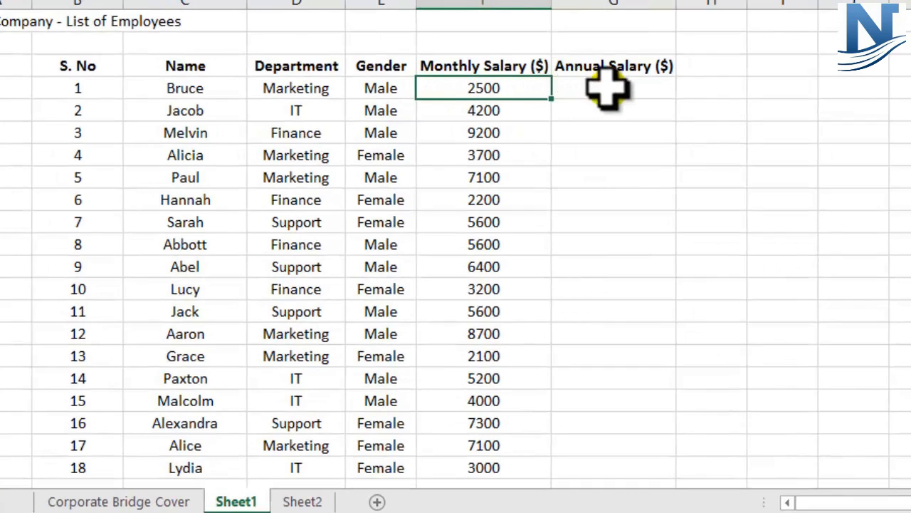
pyautogui.click(606, 87)
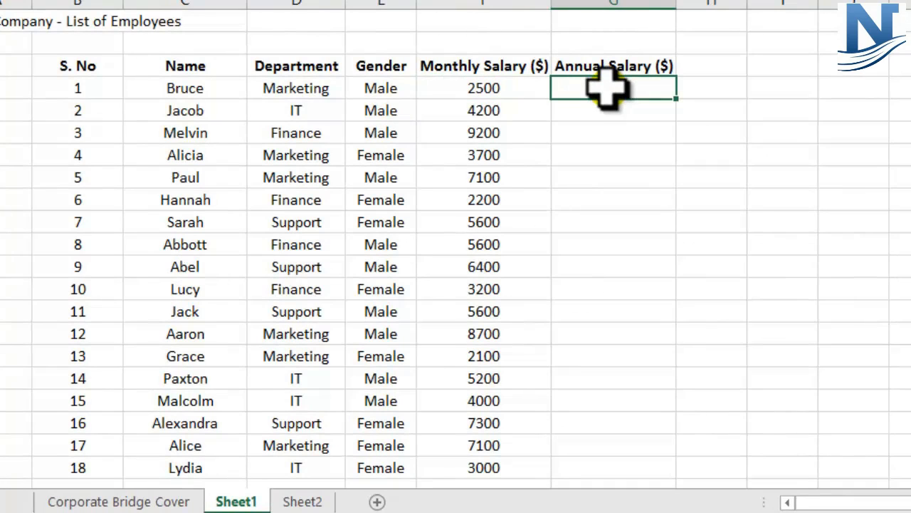
pyautogui.write('=')
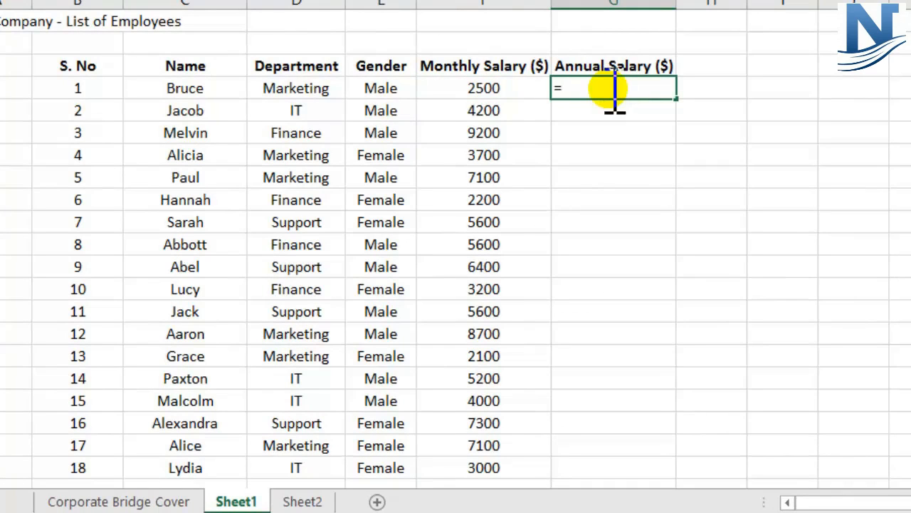
pyautogui.click(502, 89)
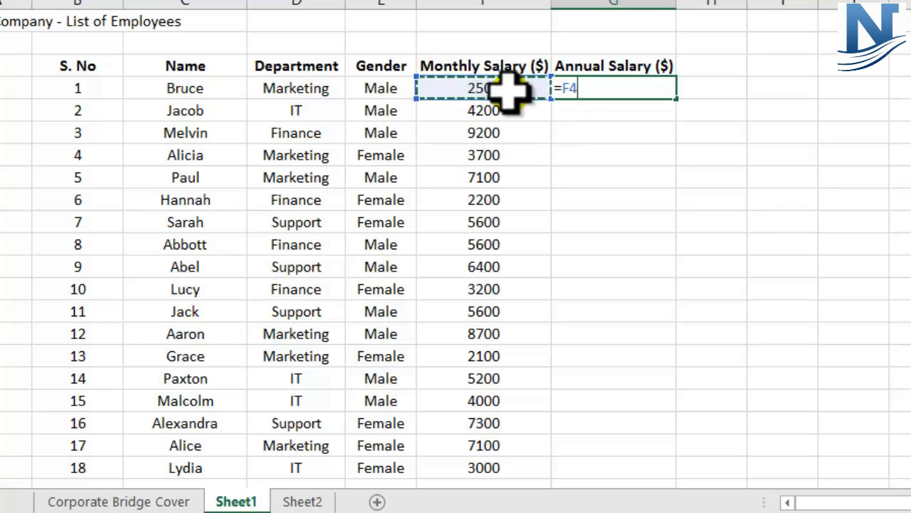
pyautogui.write('*12')
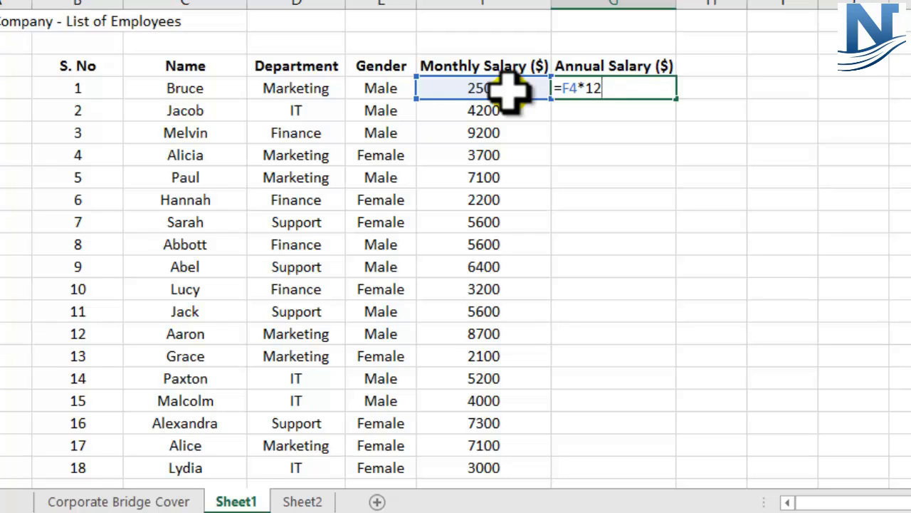
pyautogui.press('Return')
pyautogui.click(644, 93)
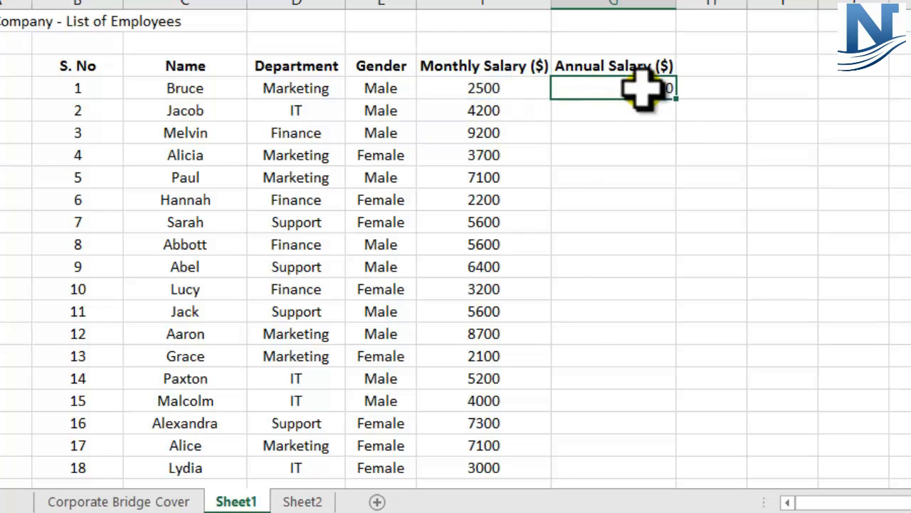
# Enter the formula =F5*12 in G5 to calculate the second employee's annual salary
pyautogui.click(603, 111)
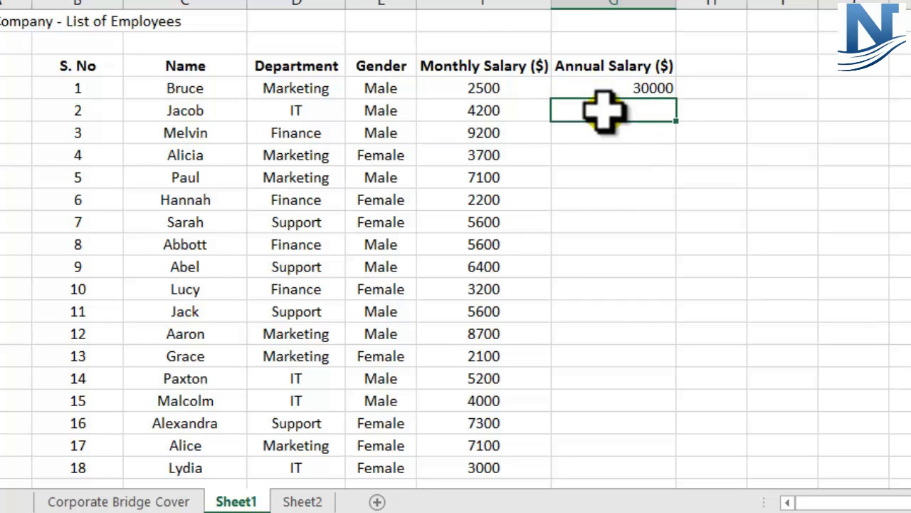
pyautogui.doubleClick(611, 112)
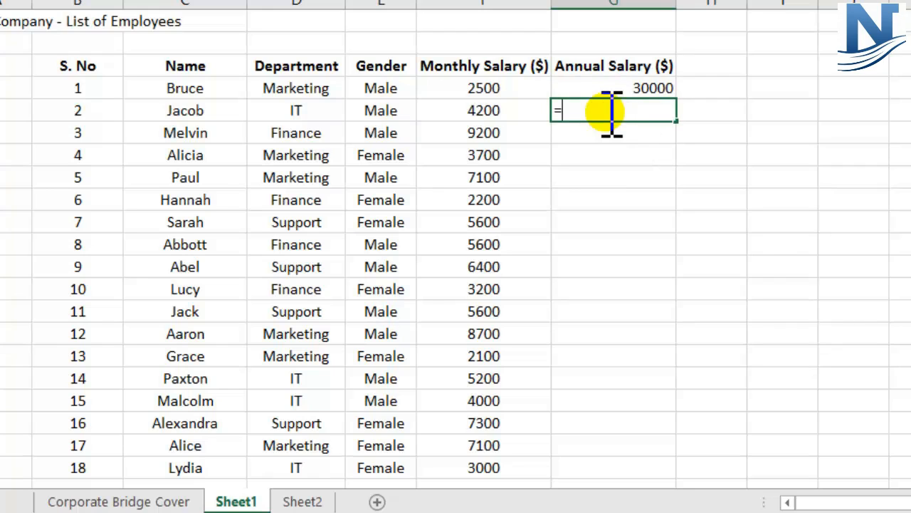
pyautogui.write('=')
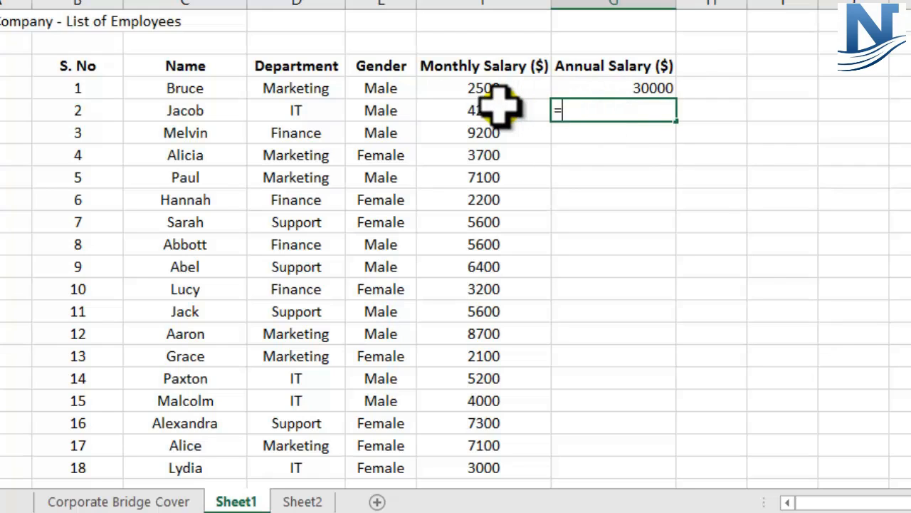
pyautogui.click(499, 106)
pyautogui.write('*12')
pyautogui.press('Return')
pyautogui.click(619, 110)
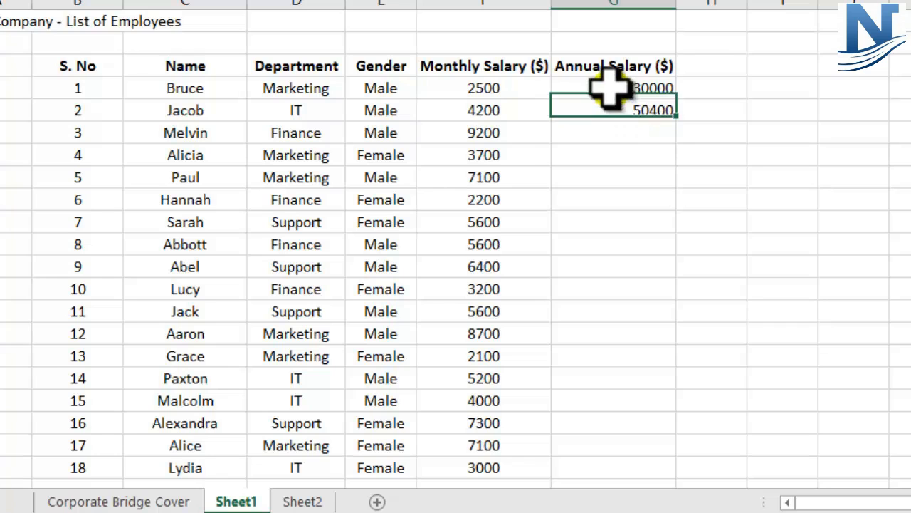
pyautogui.moveTo(610, 90); pyautogui.dragTo(610, 111)
pyautogui.click(581, 137)
pyautogui.click(580, 155)
pyautogui.click(583, 175)
pyautogui.click(582, 208)
pyautogui.click(582, 243)
pyautogui.click(582, 293)
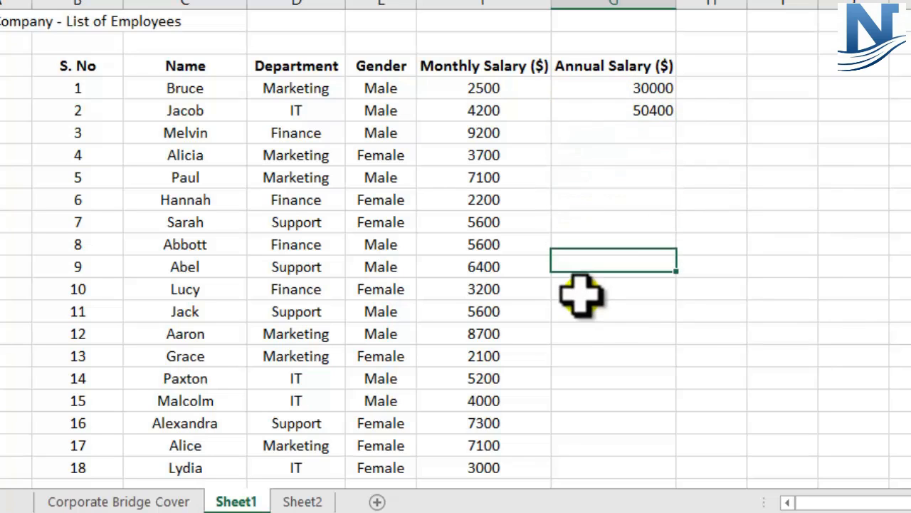
# Fill the annual salary formulas from G4:G5 down the column to G21
pyautogui.moveTo(616, 88); pyautogui.dragTo(612, 110)
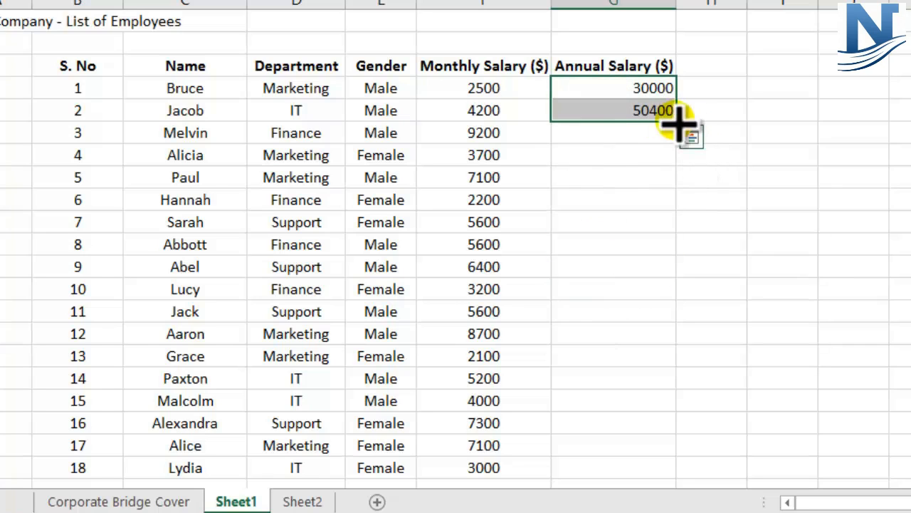
pyautogui.moveTo(649, 88); pyautogui.dragTo(650, 117)
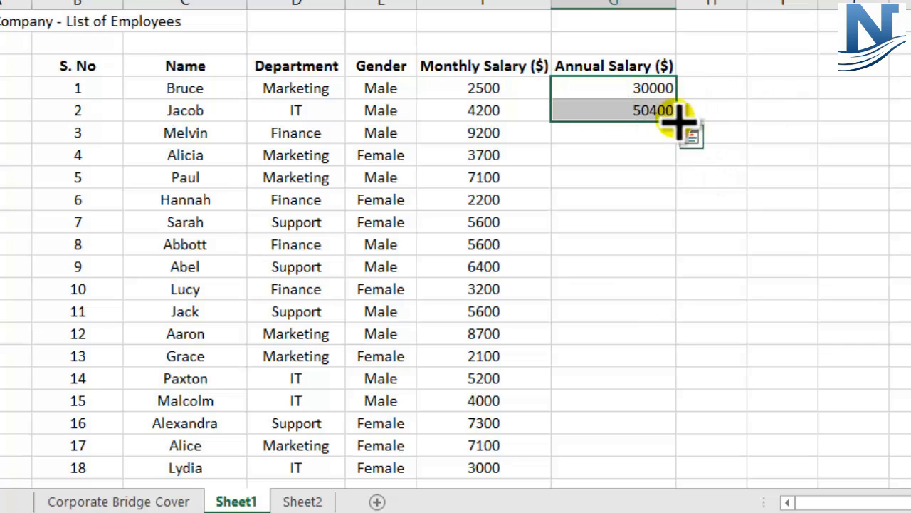
pyautogui.moveTo(677, 125); pyautogui.dragTo(660, 477)
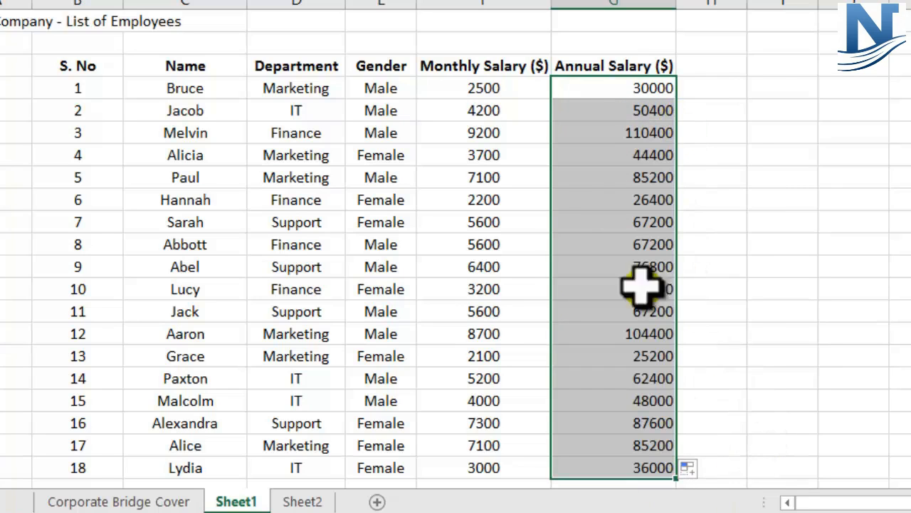
# Check several filled cells in the Annual Salary column and compare their formulas with the monthly salary cells they reference
pyautogui.click(613, 244)
pyautogui.click(631, 133)
pyautogui.click(630, 178)
pyautogui.click(637, 225)
pyautogui.click(640, 263)
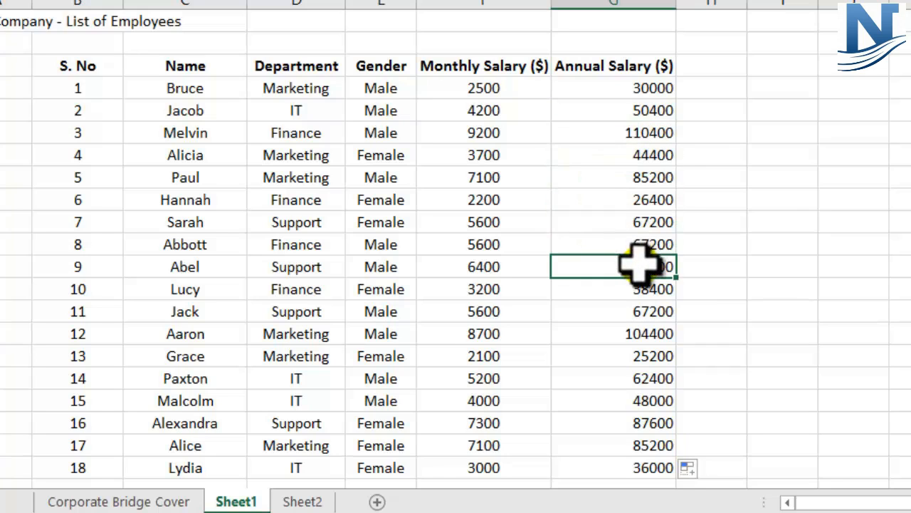
pyautogui.click(648, 202)
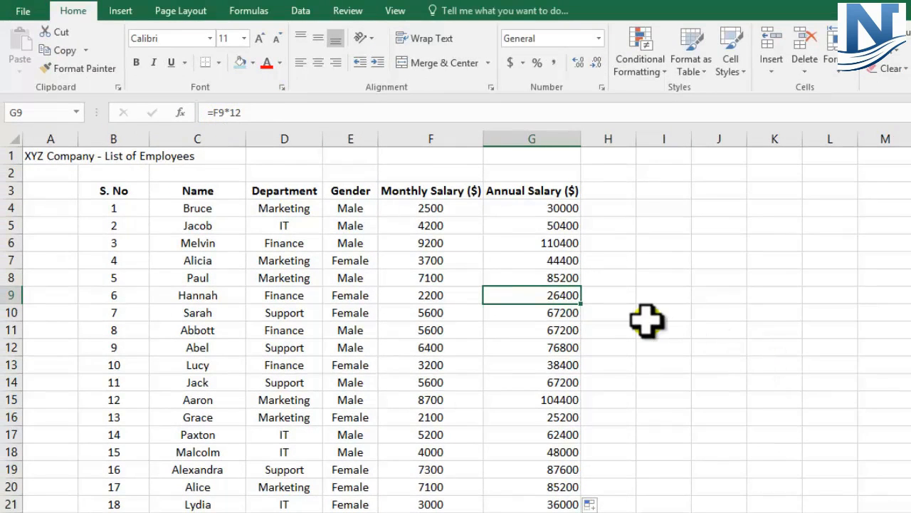
pyautogui.click(454, 297)
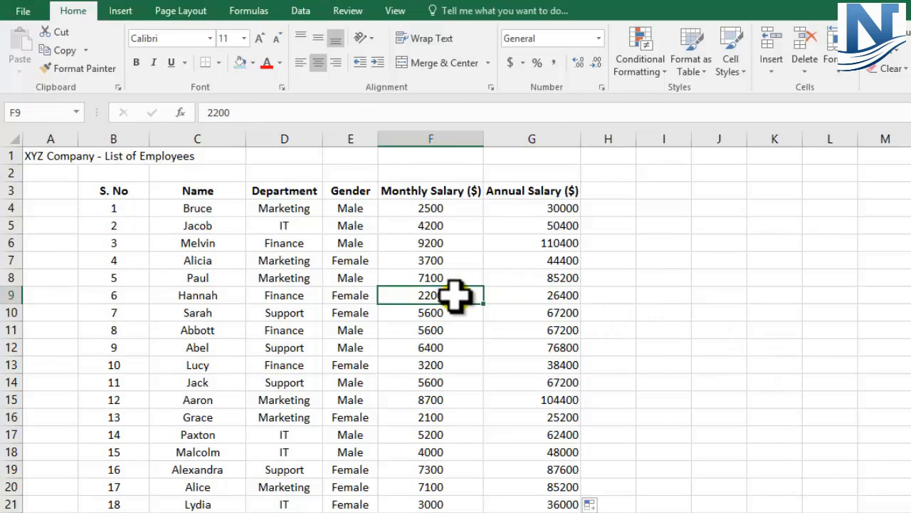
pyautogui.click(522, 294)
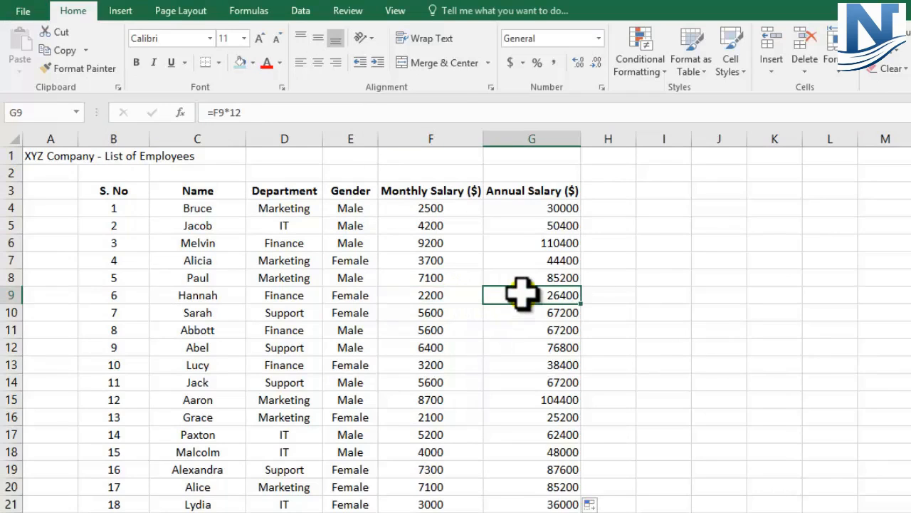
pyautogui.click(539, 347)
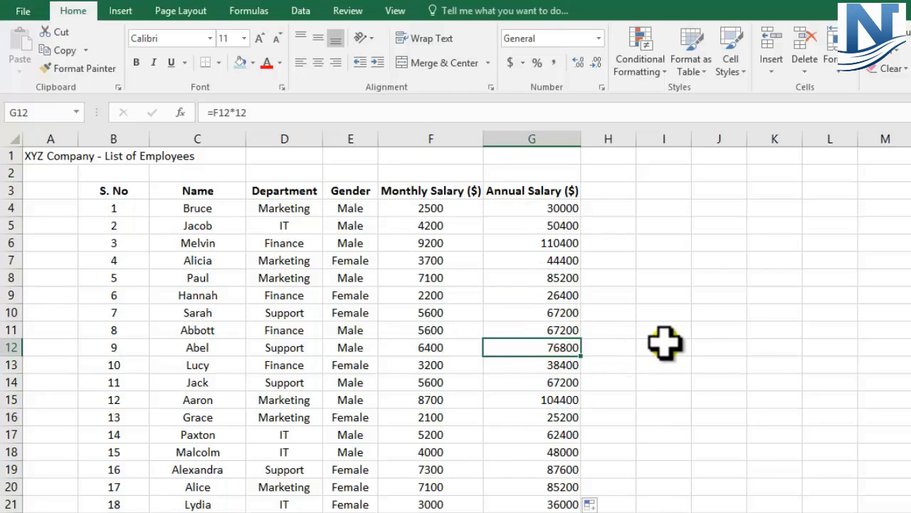
pyautogui.click(555, 272)
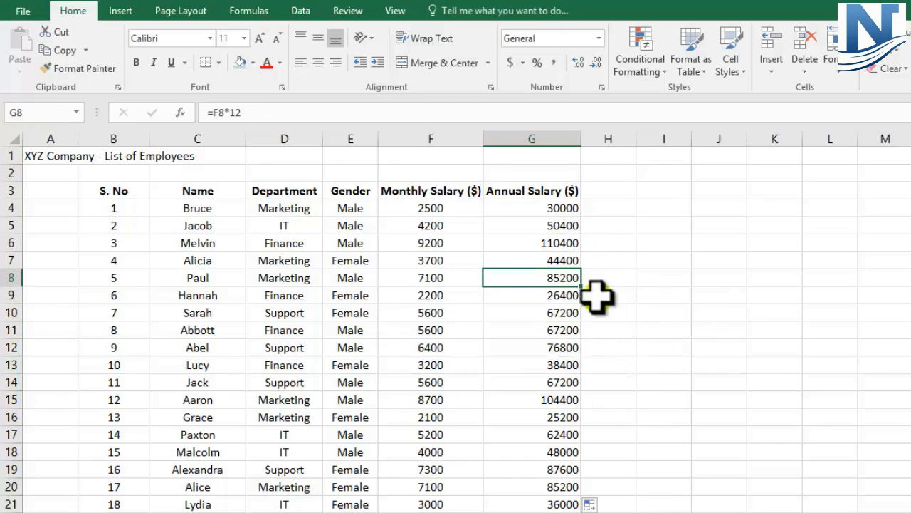
# Open the formula in G8 to inspect its cell reference and multiplier, and leave it without making changes
pyautogui.doubleClick(534, 282)
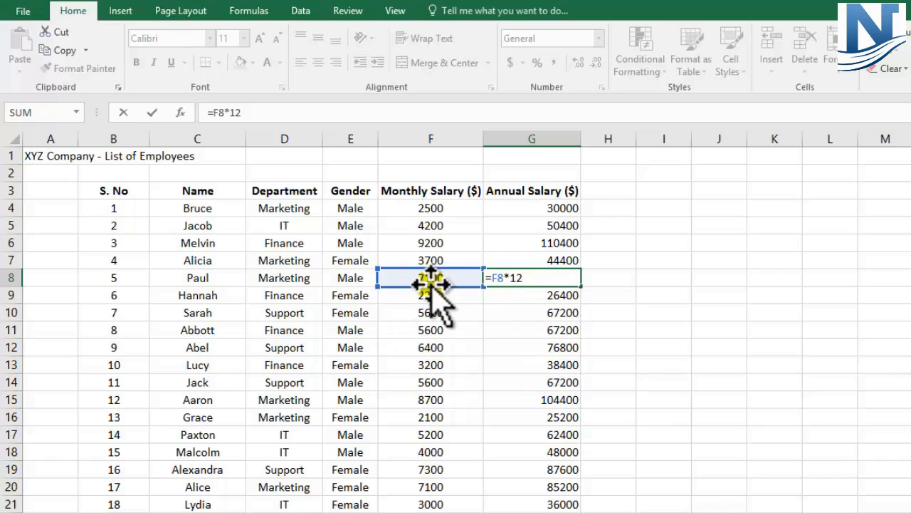
pyautogui.click(520, 277)
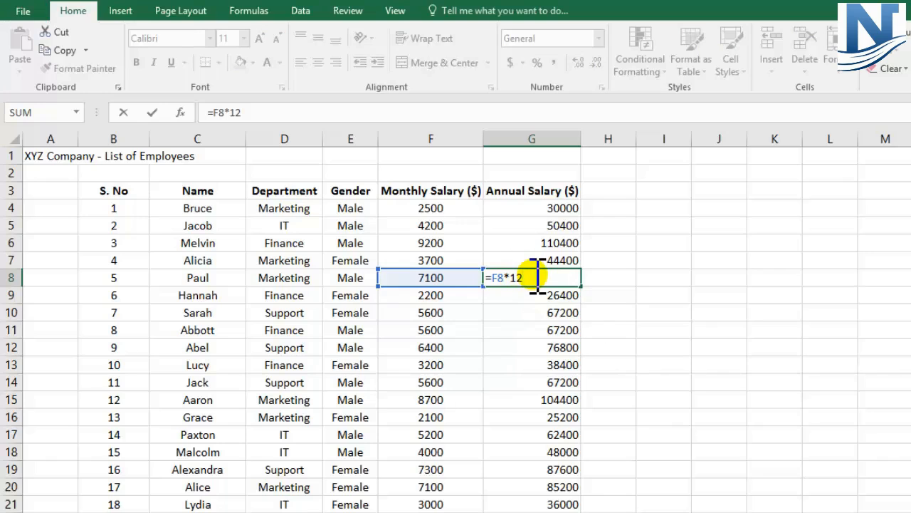
pyautogui.press('Escape')
pyautogui.moveTo(634, 342); pyautogui.dragTo(639, 343)
pyautogui.click(637, 310)
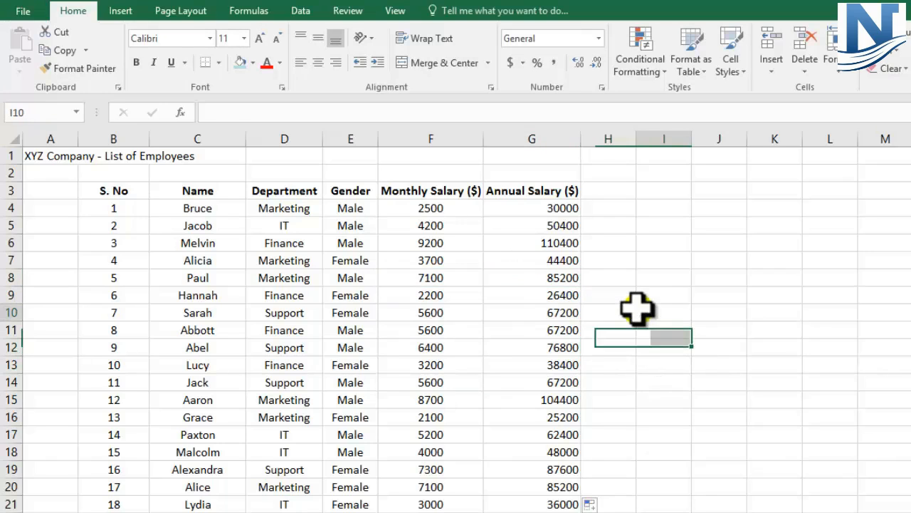